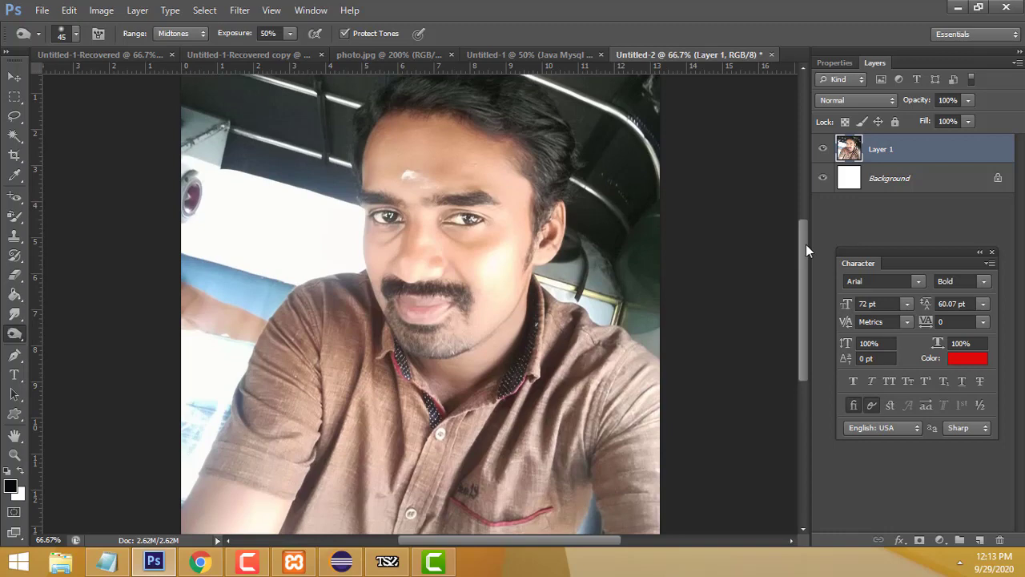
- Drag the canvas-panel divider left to widen the side panels, then select the Move tool
left_click_drag(806, 242, 803, 239)
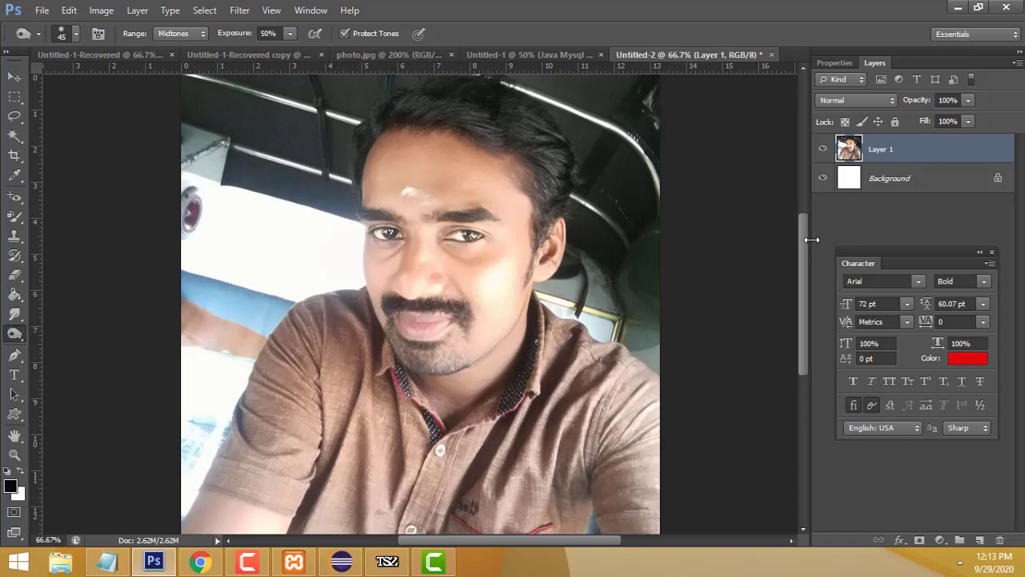
left_click_drag(812, 240, 768, 247)
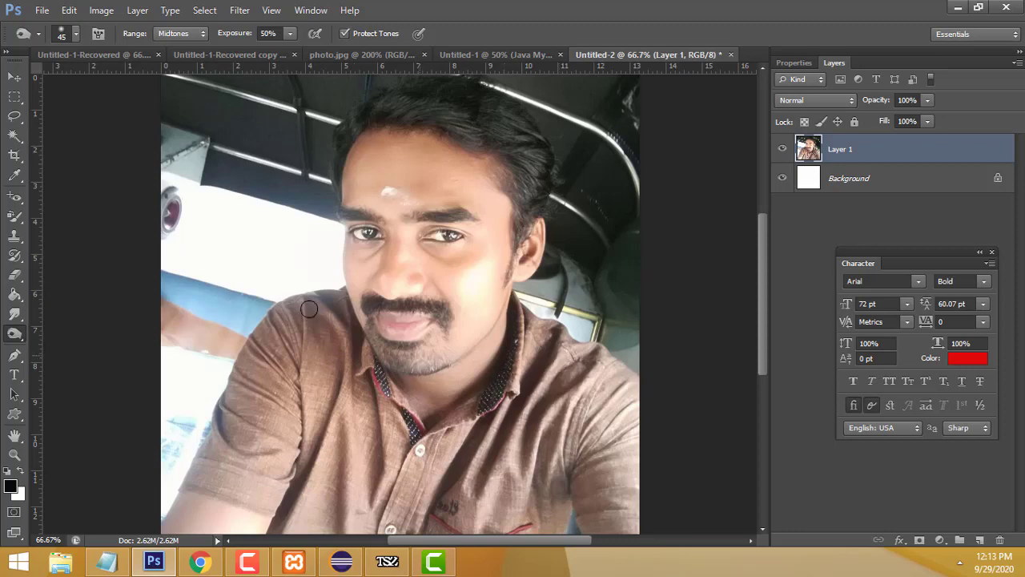
left_click(13, 77)
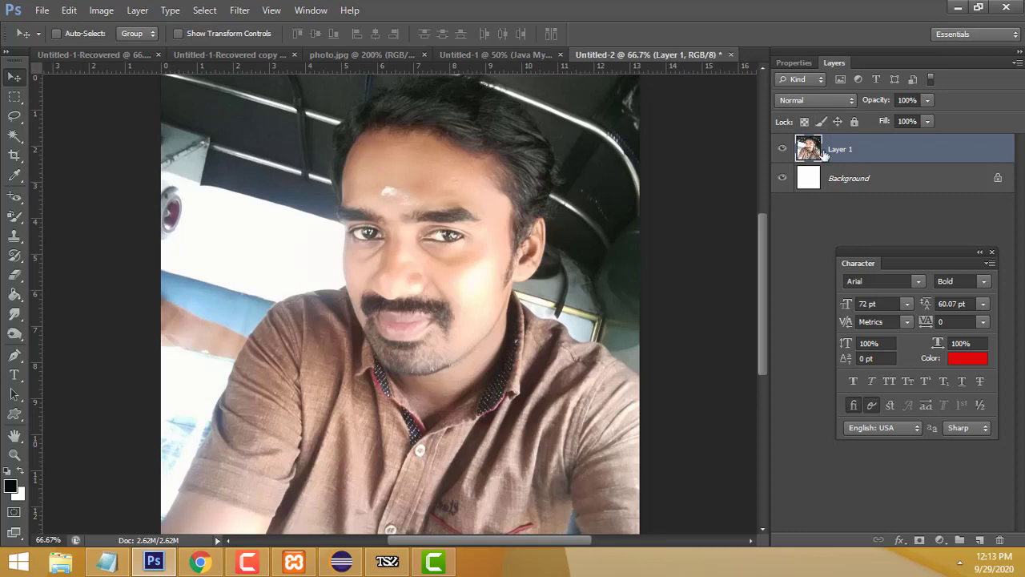
- Duplicate Layer 1 as 'Layer 1 copy' and hide the original Layer 1
left_click_drag(824, 154, 980, 539)
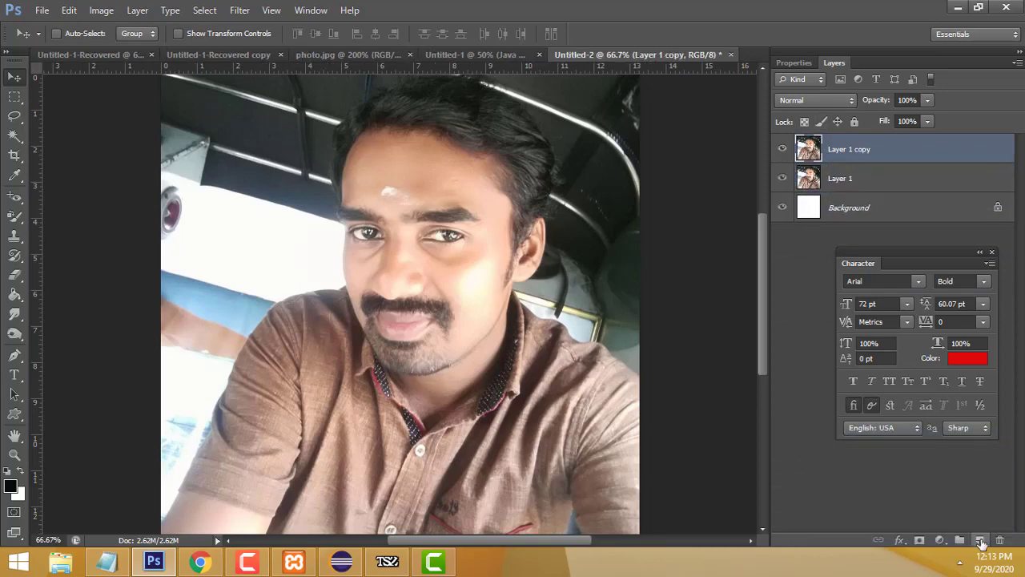
left_click(782, 178)
left_click(101, 12)
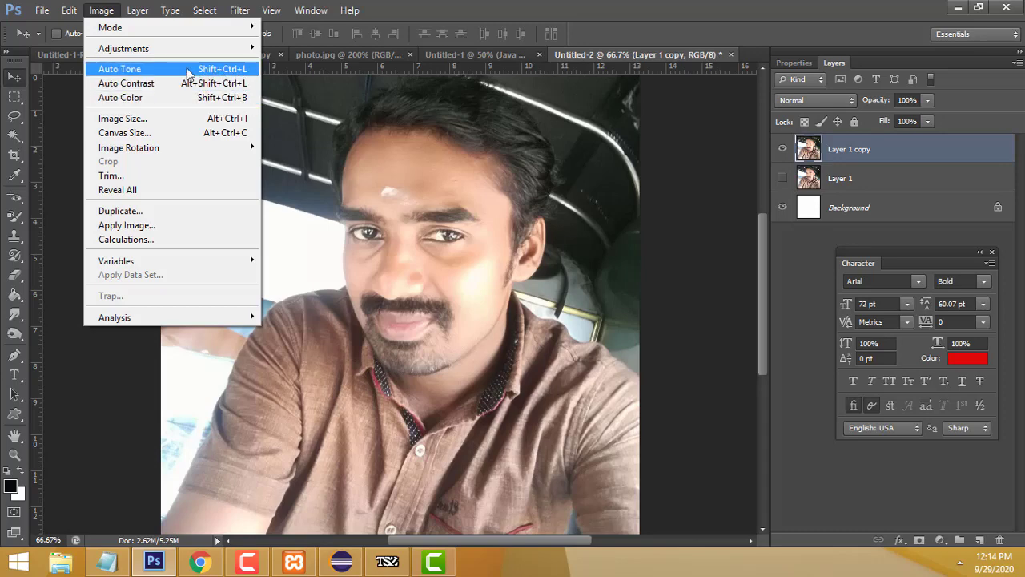
- Apply Auto Color, Auto Contrast and Auto Tone to Layer 1 copy
left_click(132, 97)
left_click(96, 13)
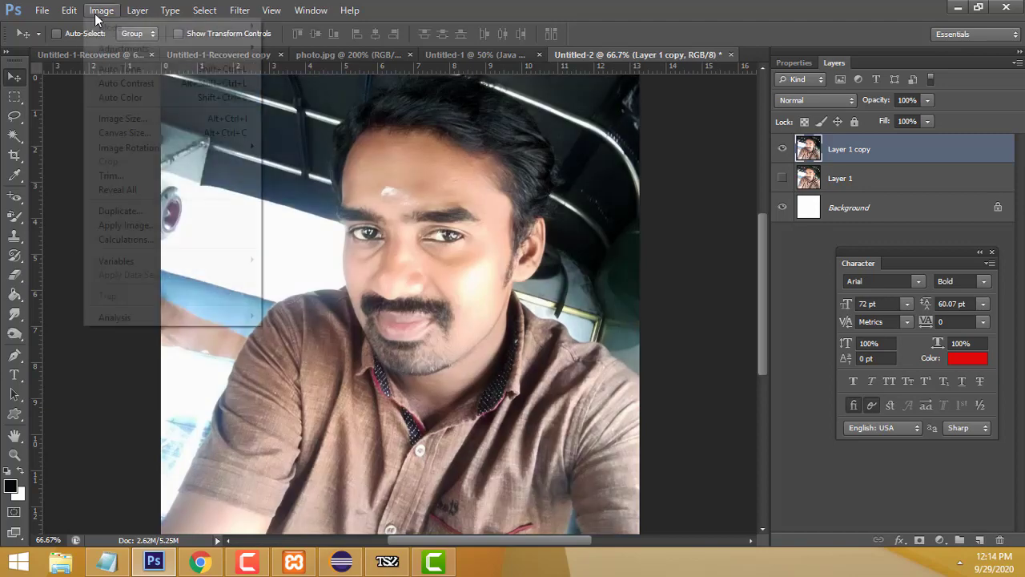
left_click(123, 83)
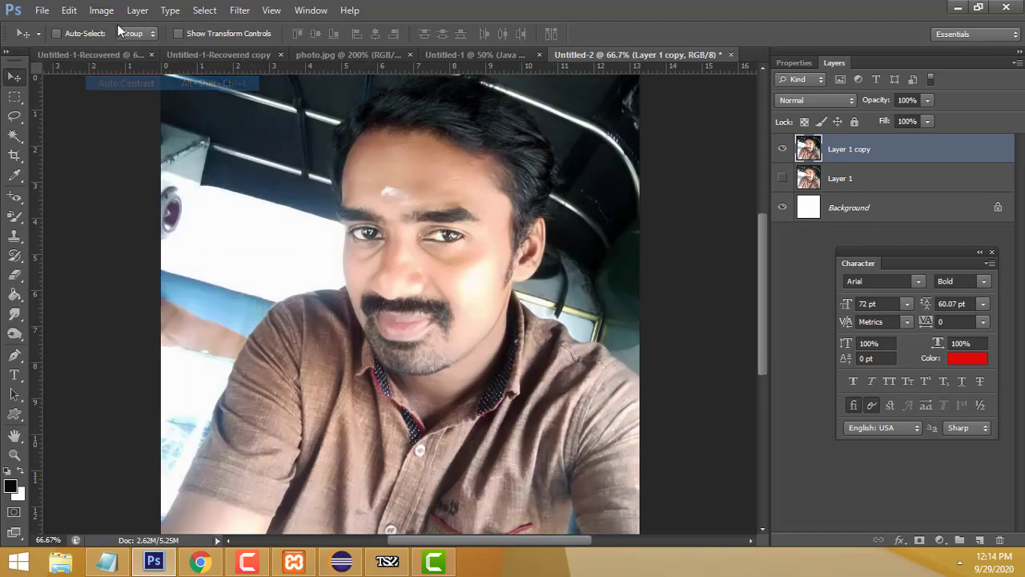
left_click(101, 11)
left_click(114, 69)
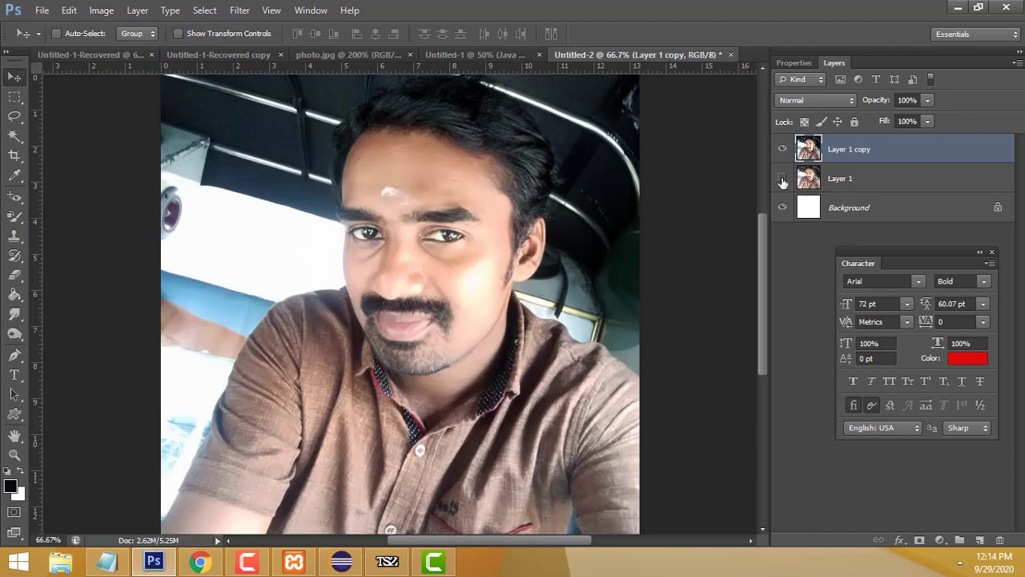
- Toggle layer visibility to compare the corrected copy with the original, leaving Layer 1 hidden
left_click(782, 149)
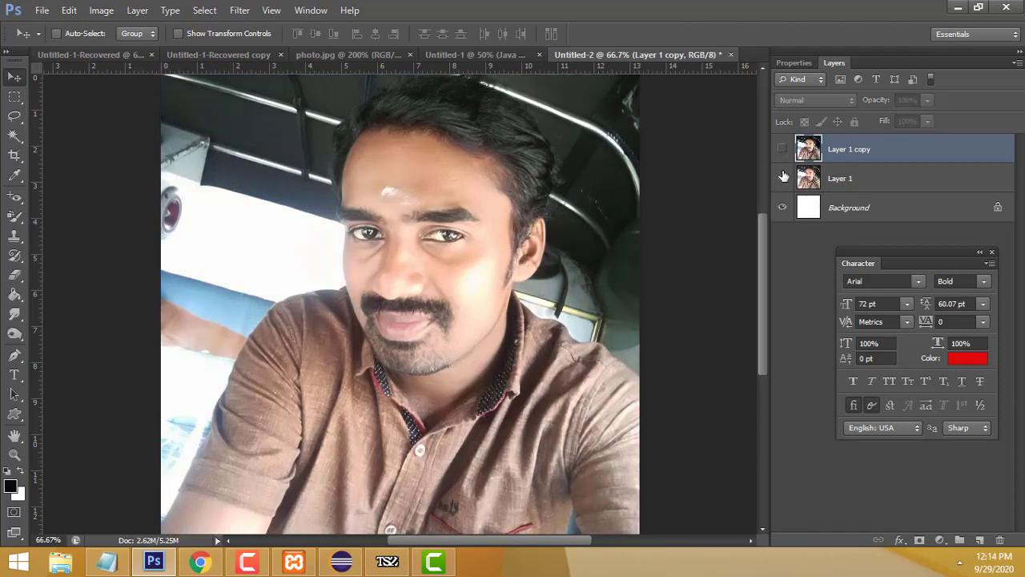
left_click(782, 178)
left_click(783, 149)
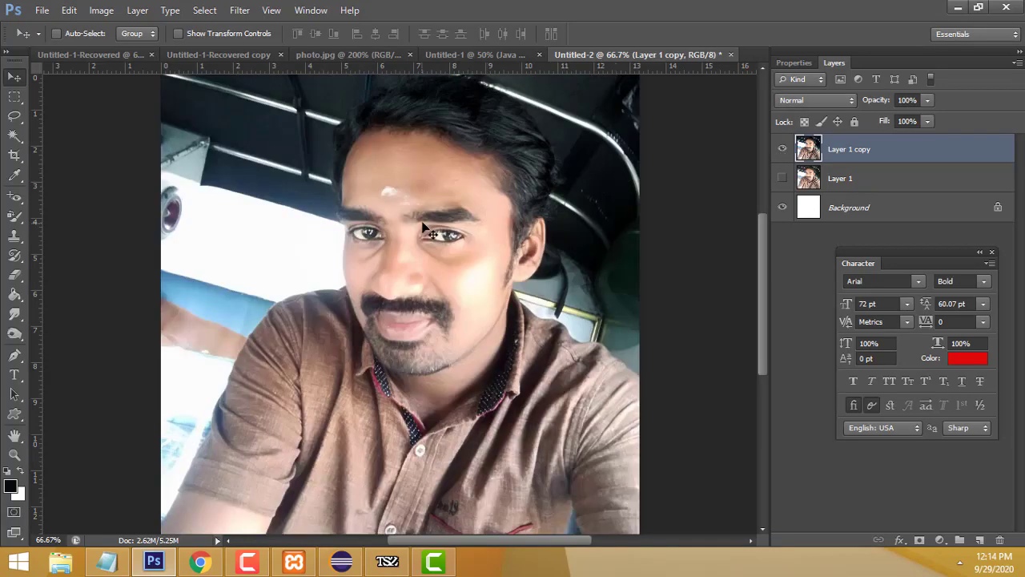
left_click(101, 10)
mouse_move(124, 48)
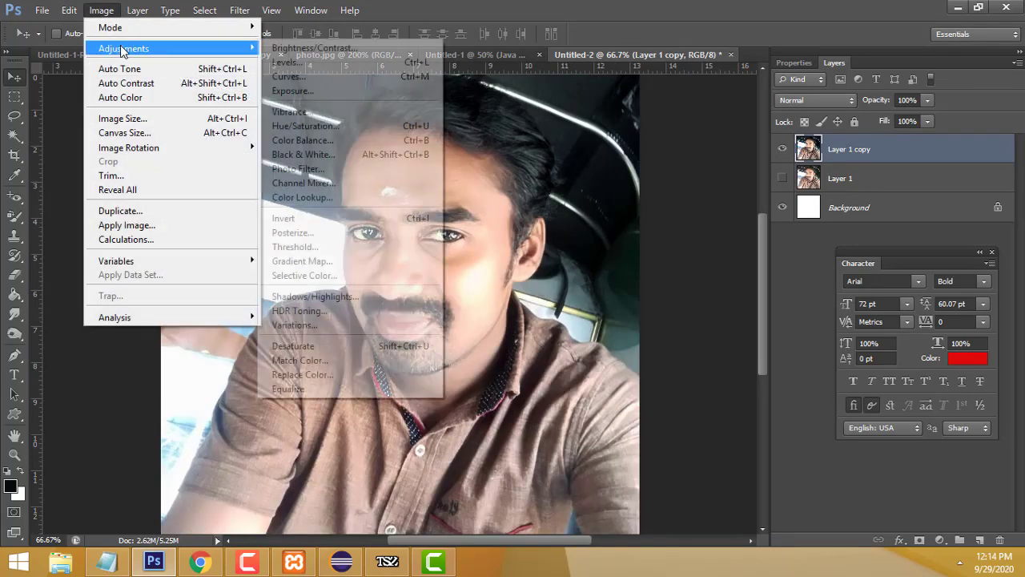
- Apply Levels to Layer 1 copy with input levels 16, 1.00 and 237
left_click(341, 61)
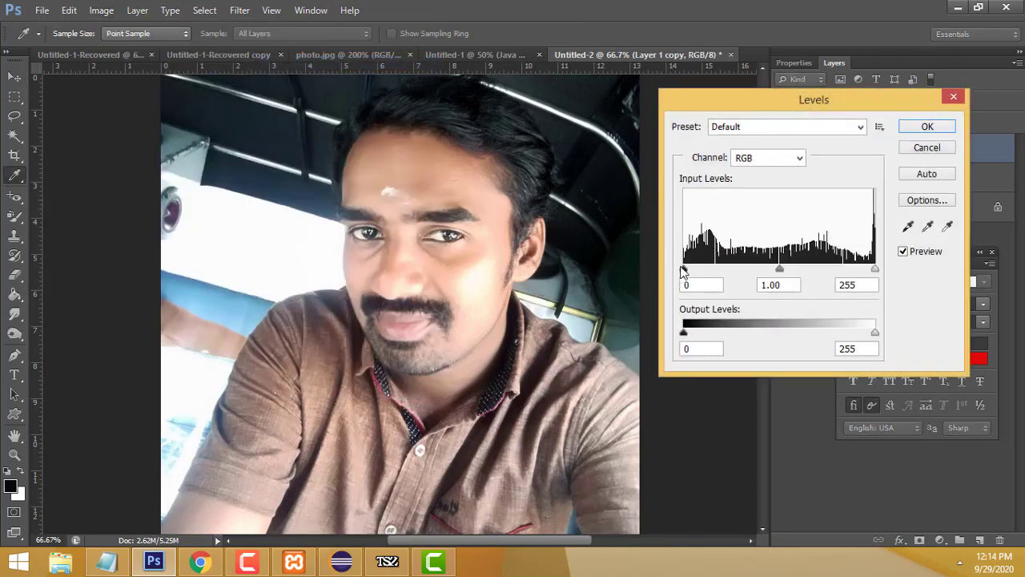
left_click_drag(685, 270, 695, 270)
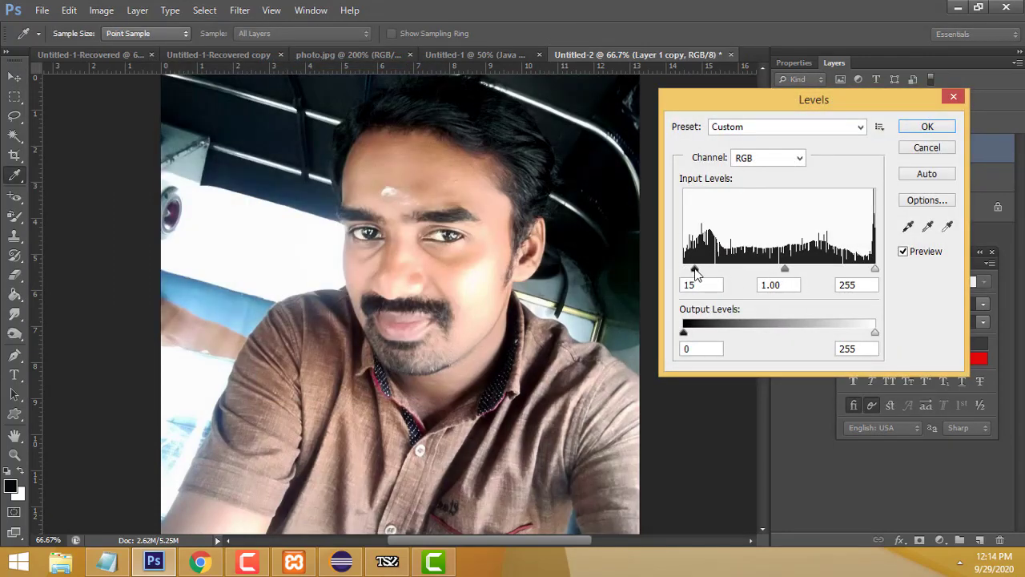
left_click_drag(874, 269, 861, 270)
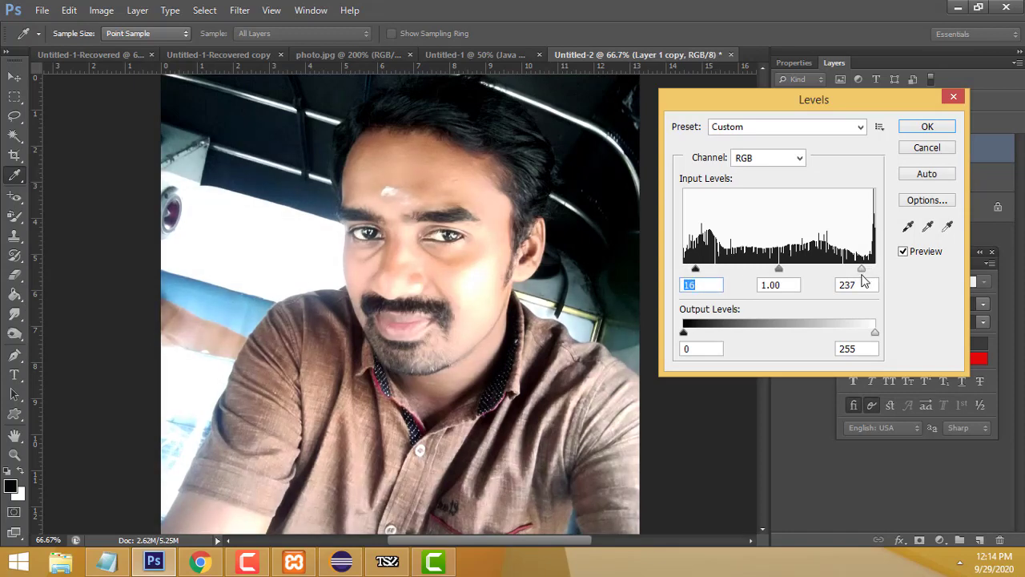
left_click(927, 128)
left_click(135, 12)
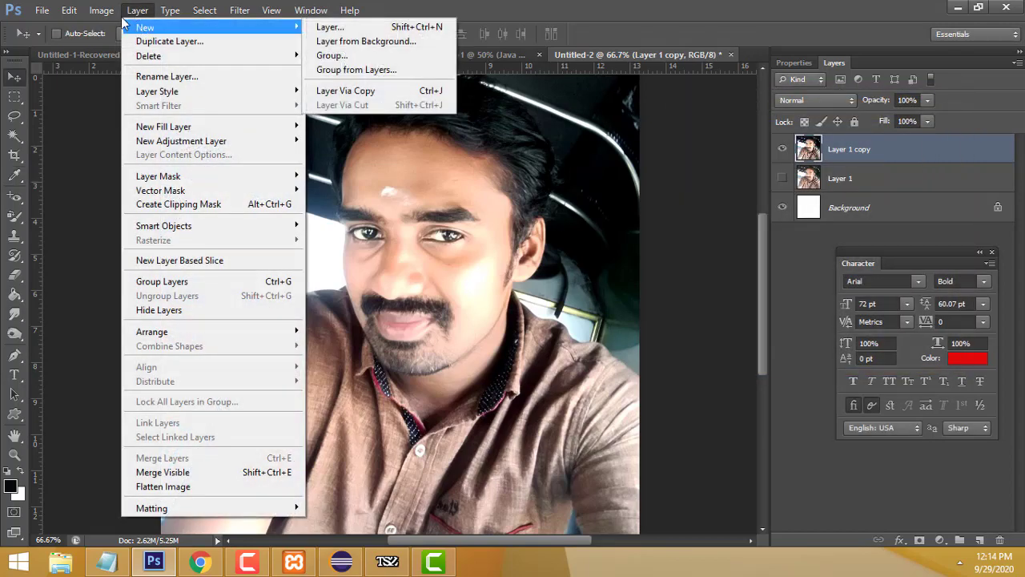
mouse_move(101, 10)
mouse_move(124, 48)
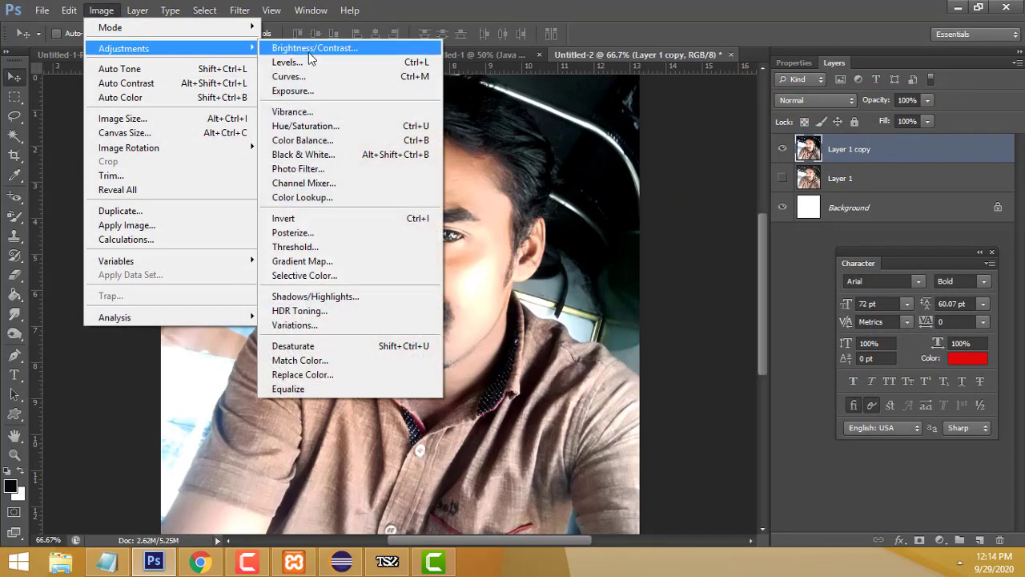
- Apply a Curves adjustment lifting input 107 to output 119 on Layer 1 copy
left_click(311, 78)
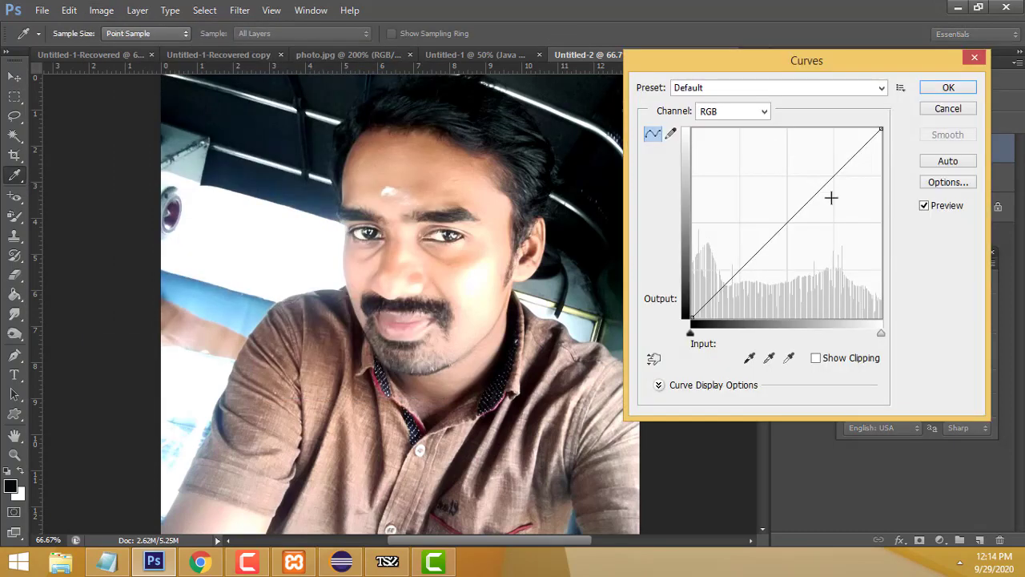
left_click(773, 232)
left_click_drag(774, 232, 769, 228)
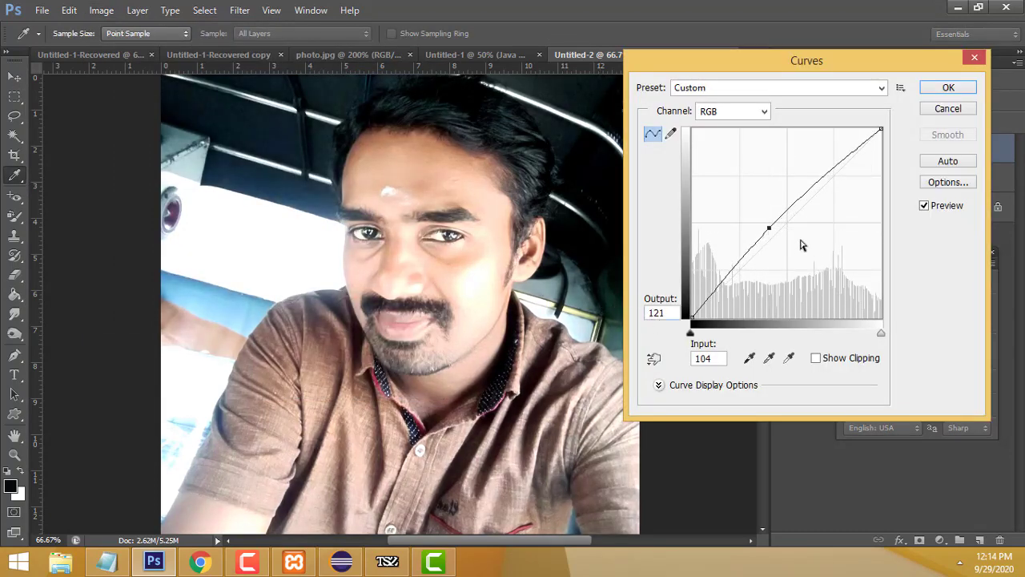
left_click_drag(773, 226, 773, 229)
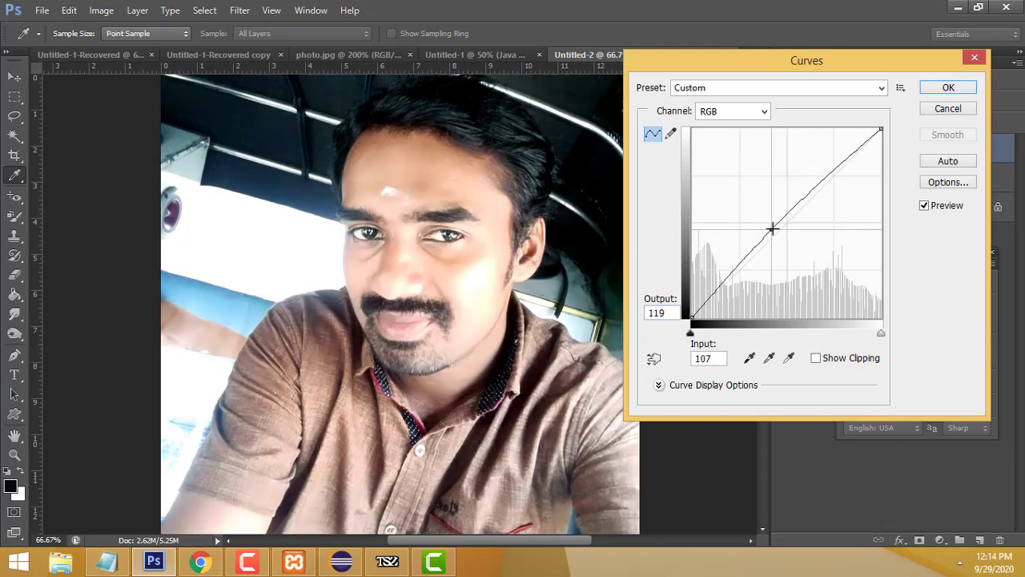
left_click(948, 88)
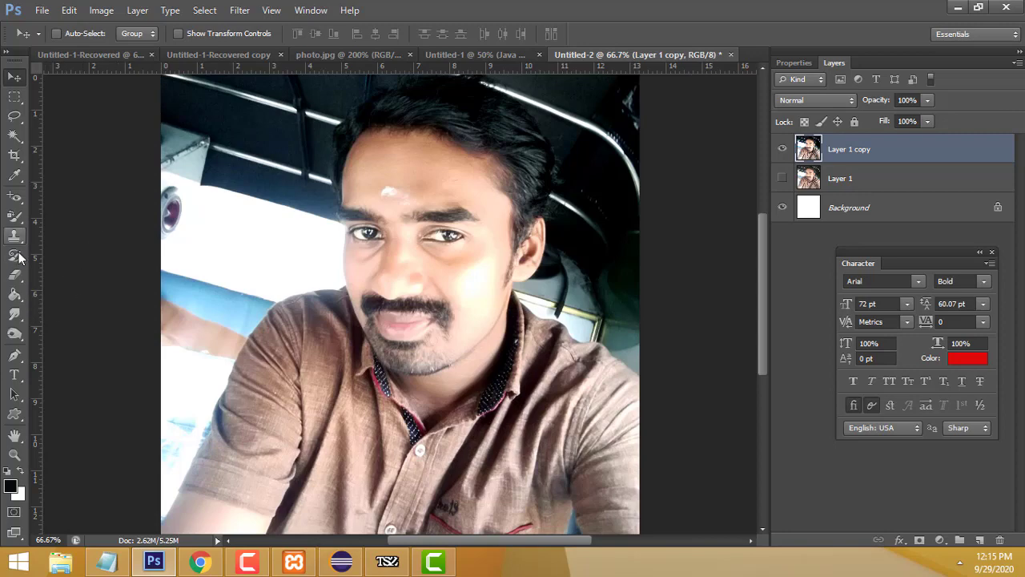
- Select the Dodge Tool from the dodge, burn and sponge flyout
left_click(13, 334)
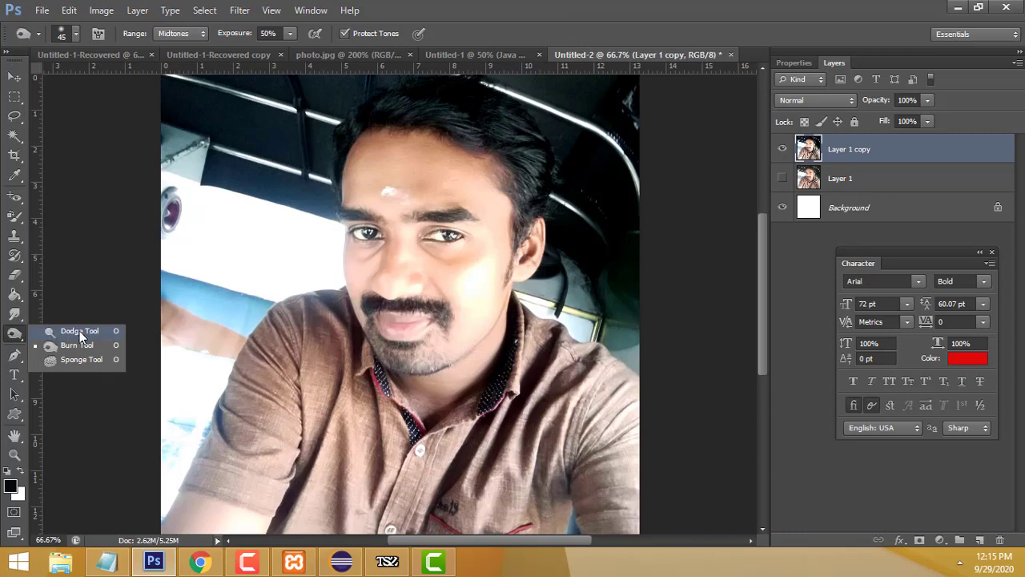
left_click(79, 331)
left_click(16, 315)
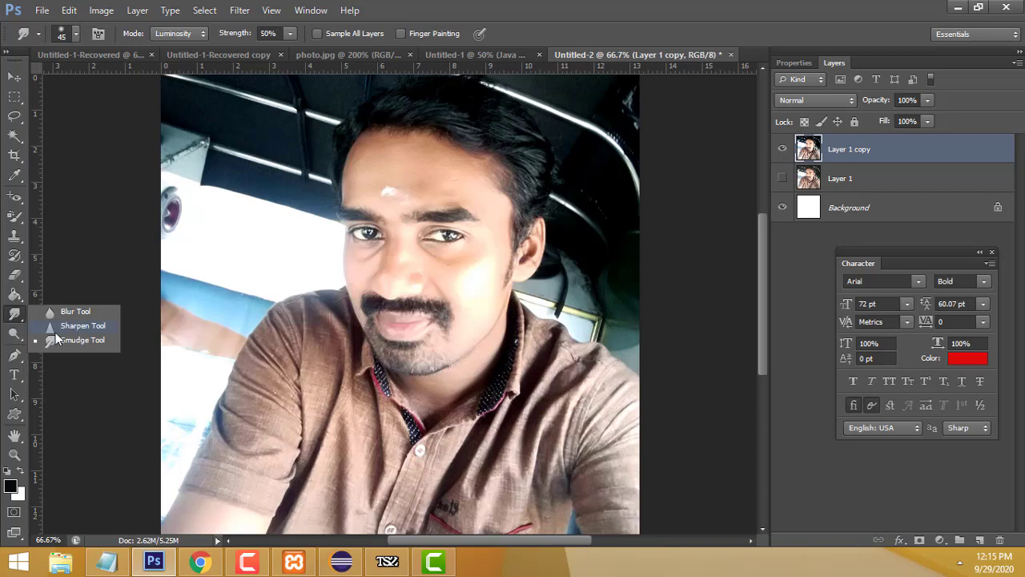
left_click(15, 334)
left_click(68, 335)
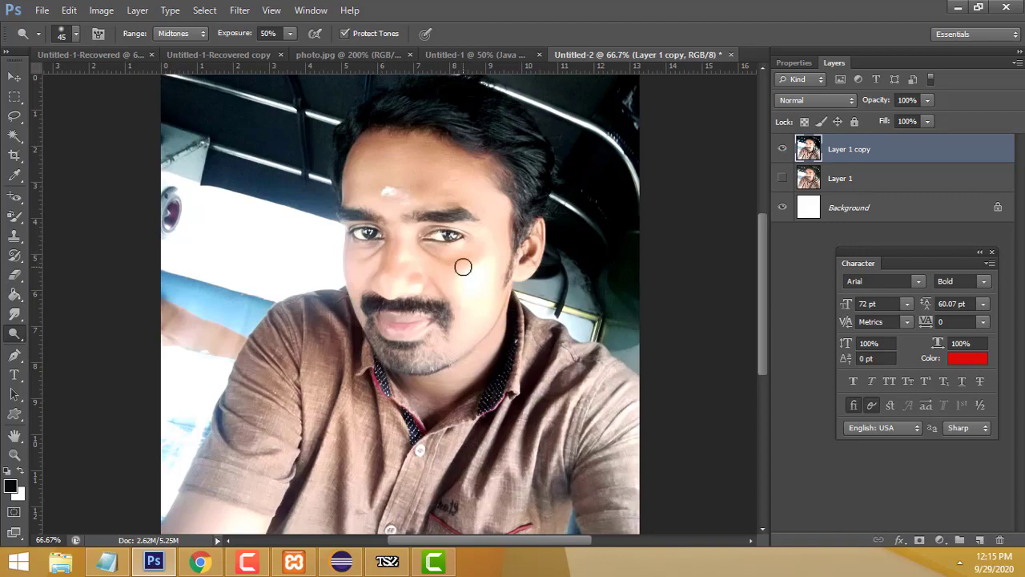
- Zoom the view to 200% and pan to bring the eyes and forehead into view
key("ctrl+plus")
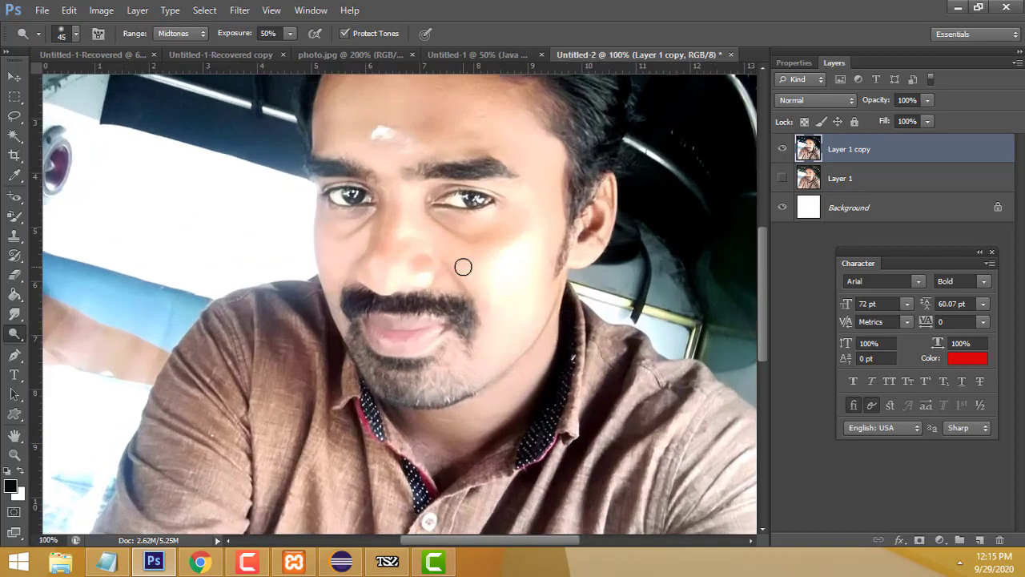
key("ctrl+plus")
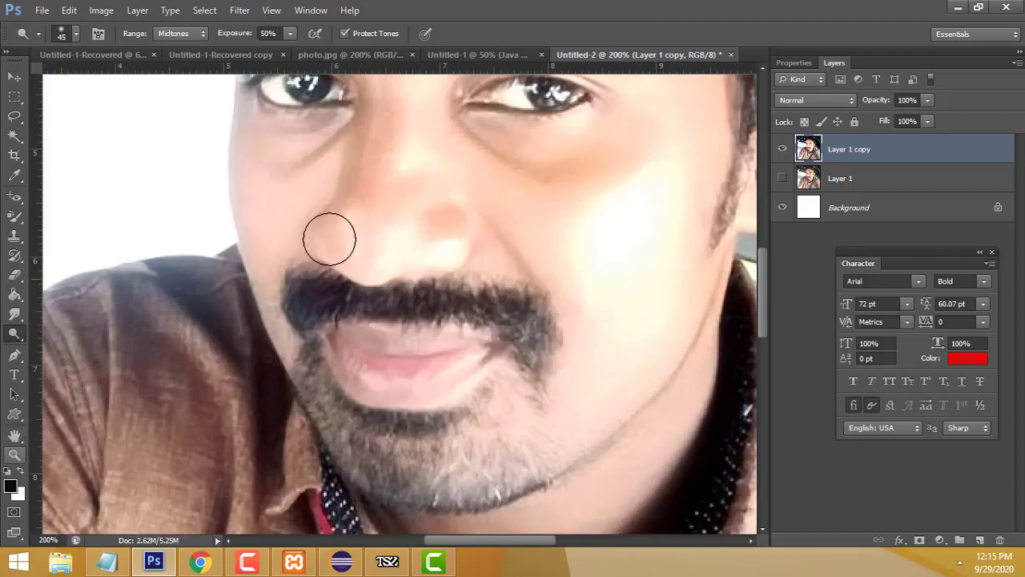
mouse_move(348, 229)
left_mouse_down()
mouse_move(301, 340)
mouse_move(281, 347)
mouse_move(290, 344)
left_mouse_up()
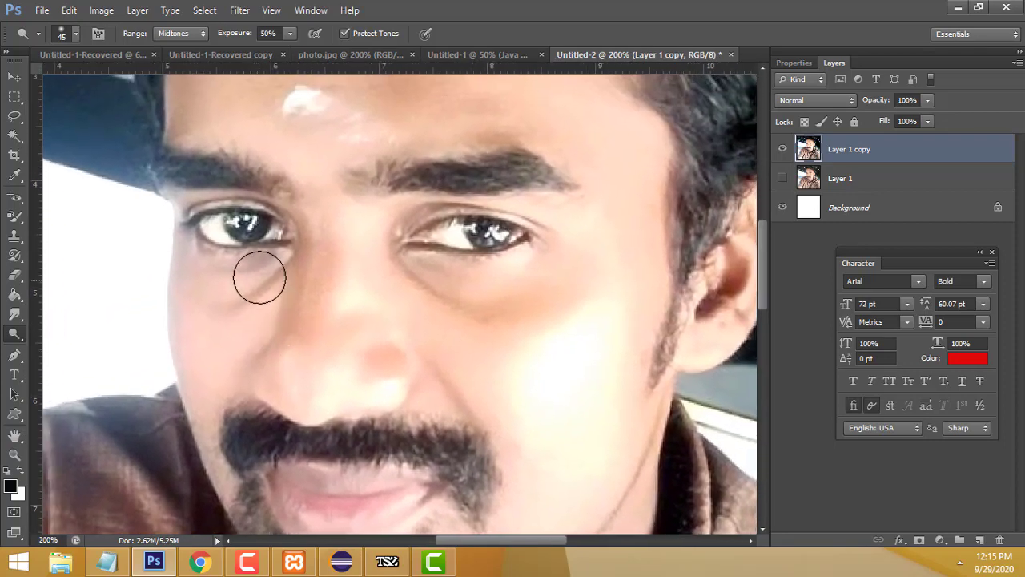
right_click(19, 334)
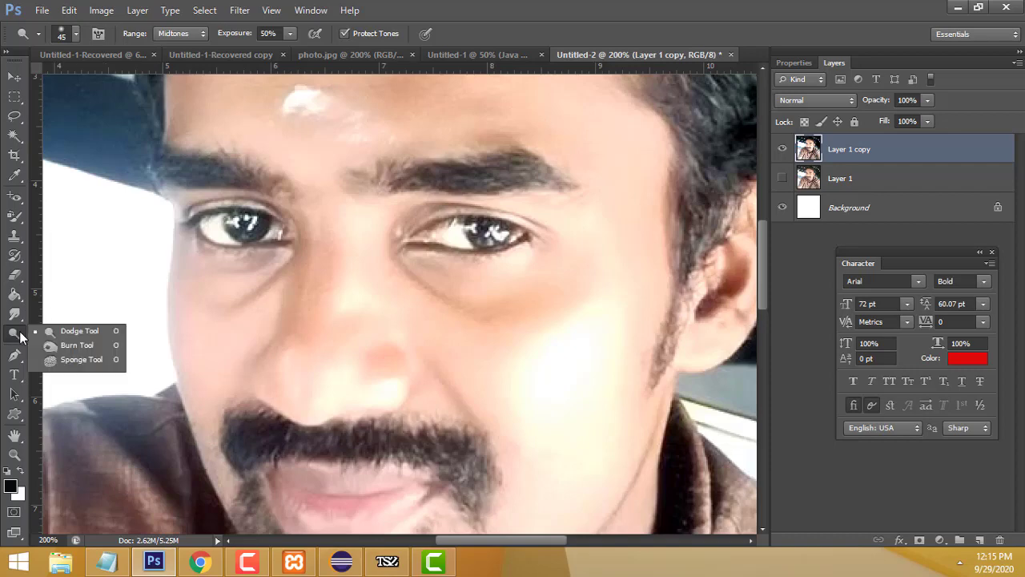
- Dodge the shadow under the left eye, the forehead and the patch above the right eyebrow
left_click(70, 331)
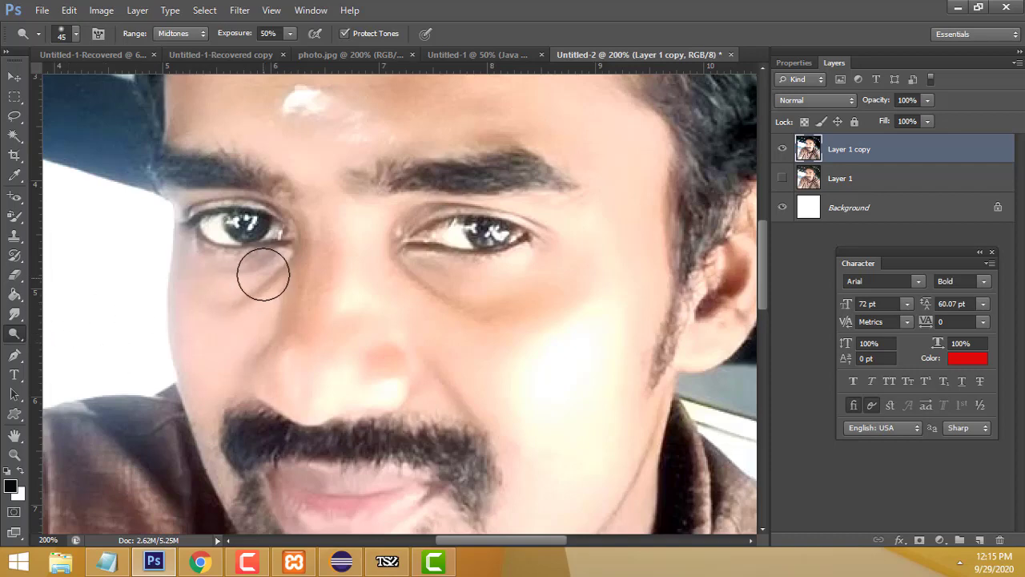
mouse_move(263, 274)
left_mouse_down()
mouse_move(236, 306)
mouse_move(242, 295)
left_mouse_up()
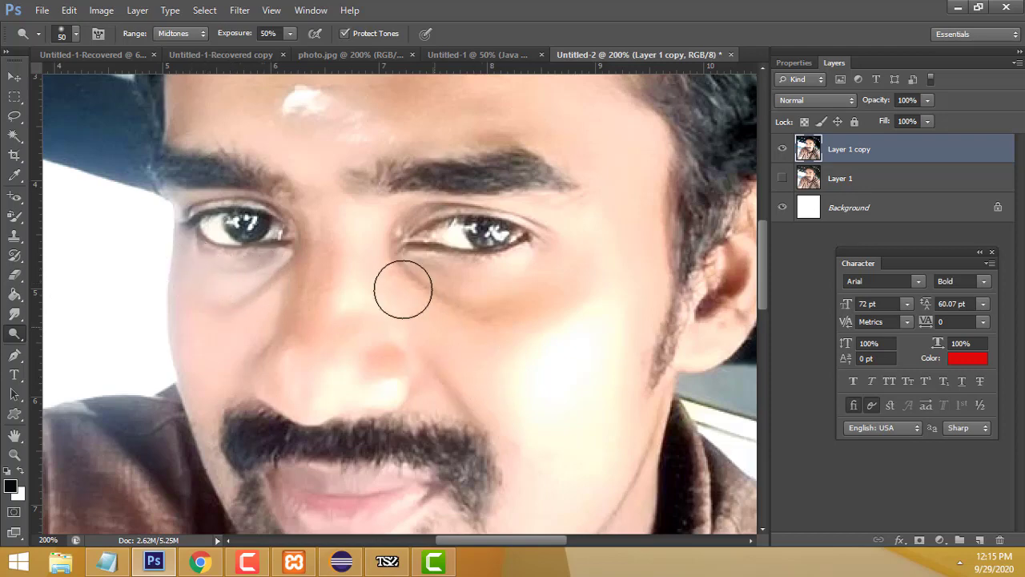
scroll(593, 290, "up", 5)
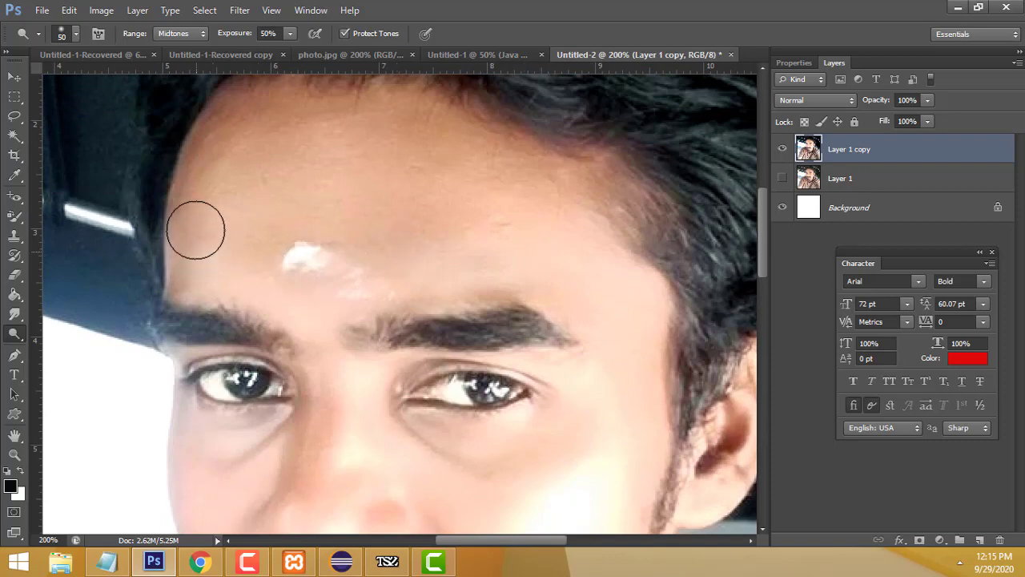
mouse_move(277, 166)
left_mouse_down()
mouse_move(501, 205)
mouse_move(428, 208)
mouse_move(590, 229)
mouse_move(662, 334)
left_mouse_up()
scroll(661, 334, "down", 3)
scroll(643, 277, "down", 2)
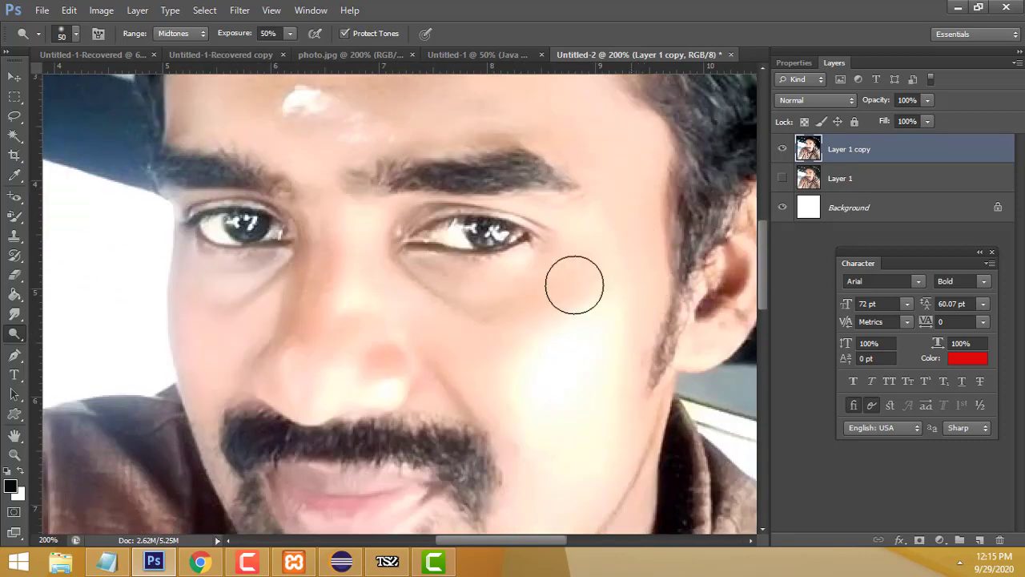
scroll(555, 425, "down", 1)
scroll(584, 405, "down", 1)
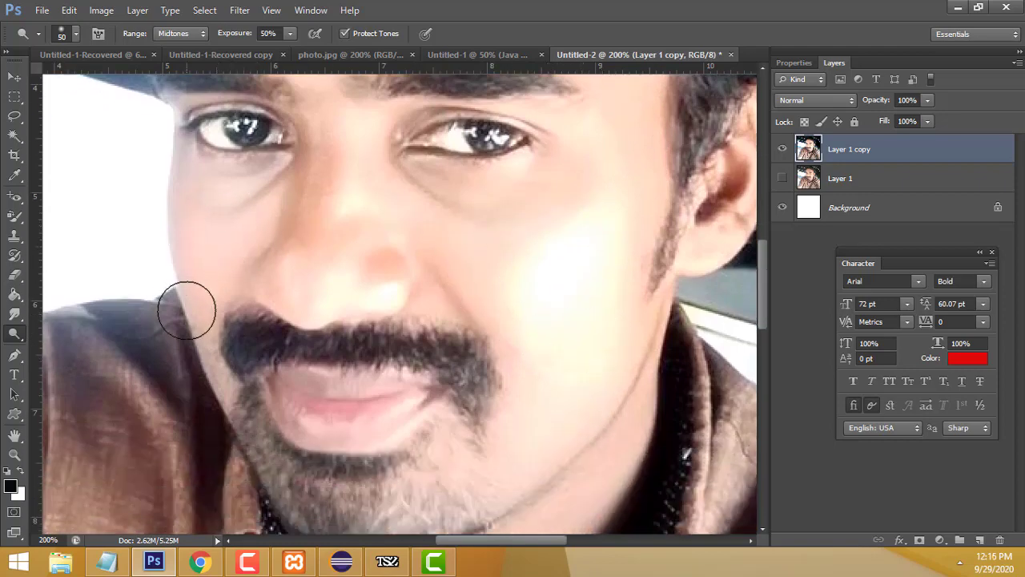
scroll(425, 245, "up", 3)
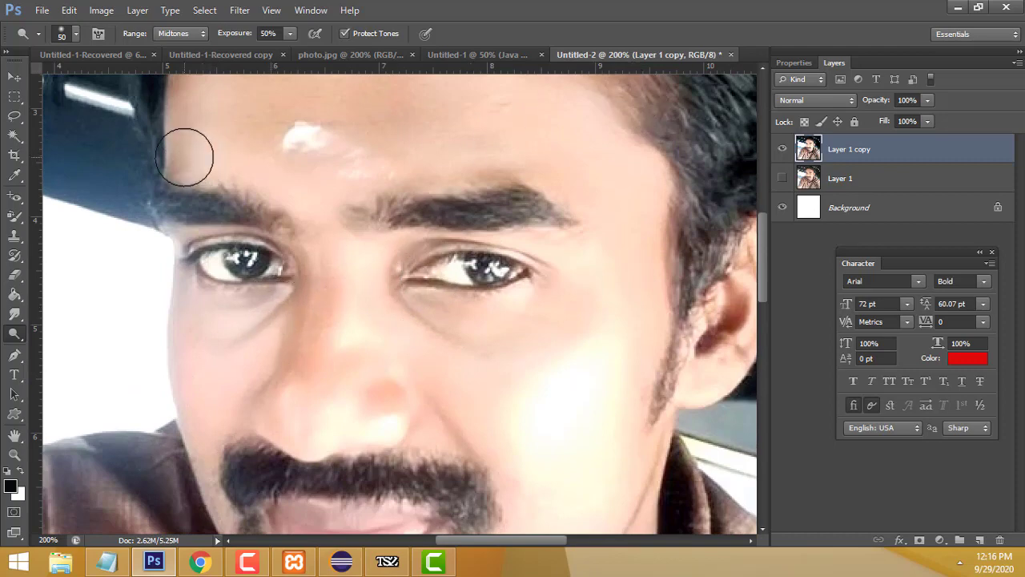
left_click_drag(490, 170, 576, 184)
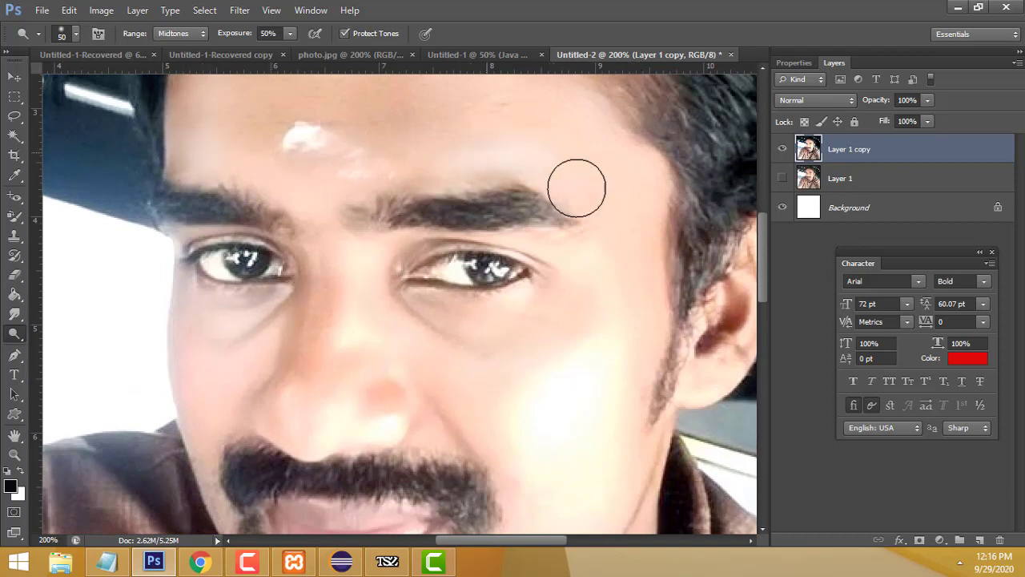
- Zoom out to 100% and dodge the forehead skin along the hairline
key("ctrl+minus")
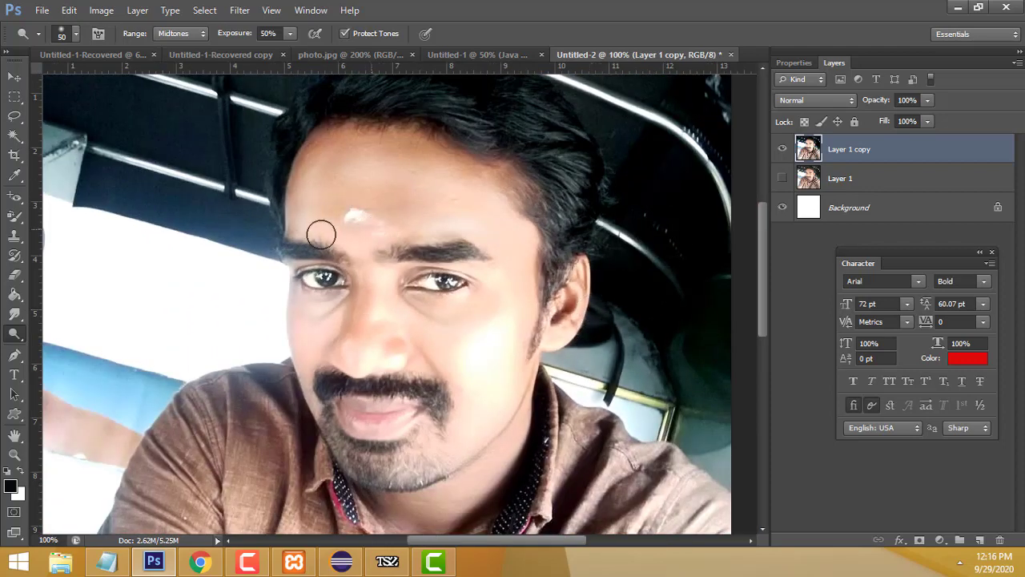
mouse_move(372, 140)
left_mouse_down()
mouse_move(448, 151)
mouse_move(373, 139)
mouse_move(309, 145)
mouse_move(334, 173)
mouse_move(318, 160)
mouse_move(299, 176)
left_mouse_up()
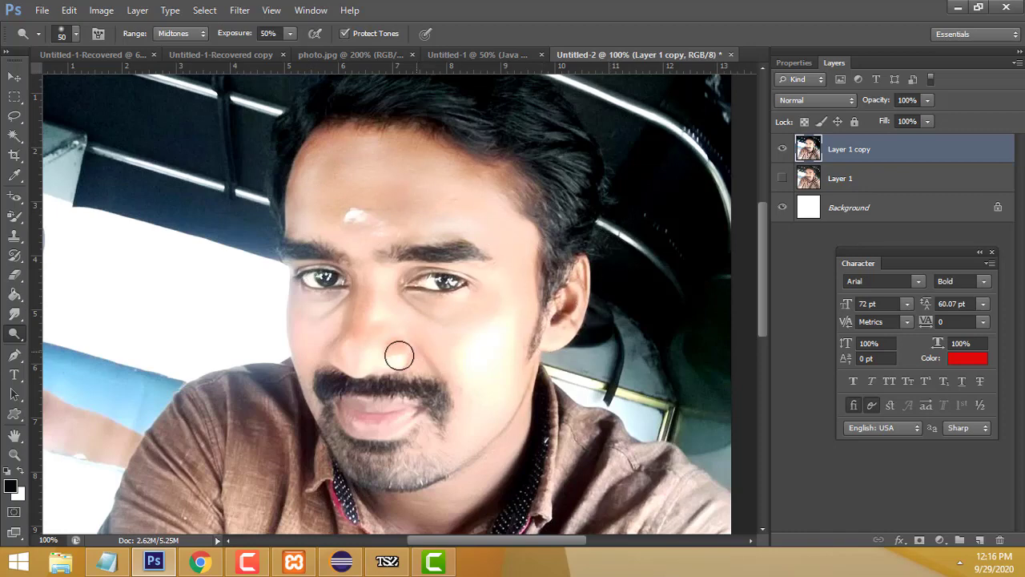
scroll(524, 359, "down", 1)
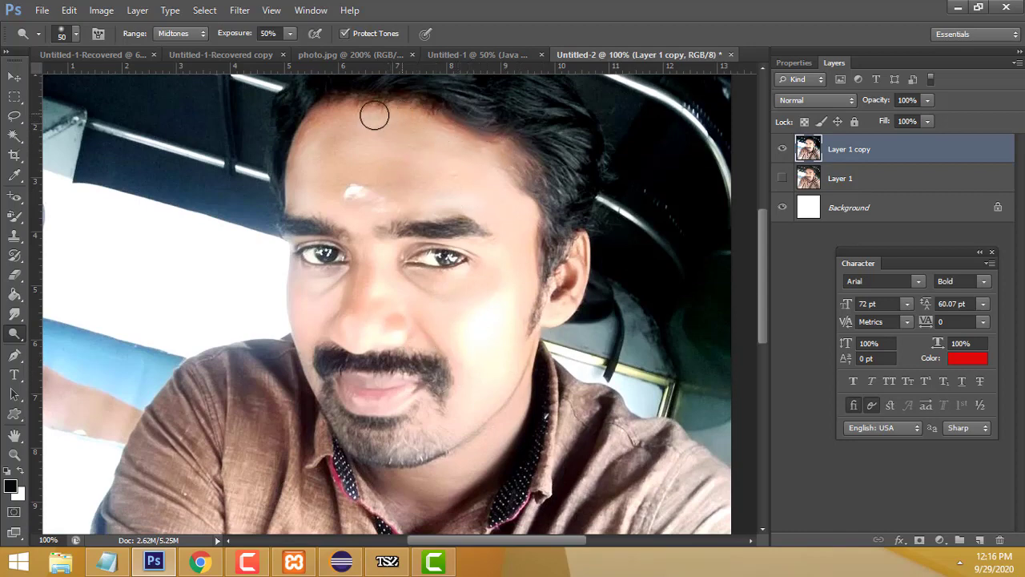
mouse_move(374, 116)
left_mouse_down()
mouse_move(343, 103)
mouse_move(315, 116)
left_mouse_up()
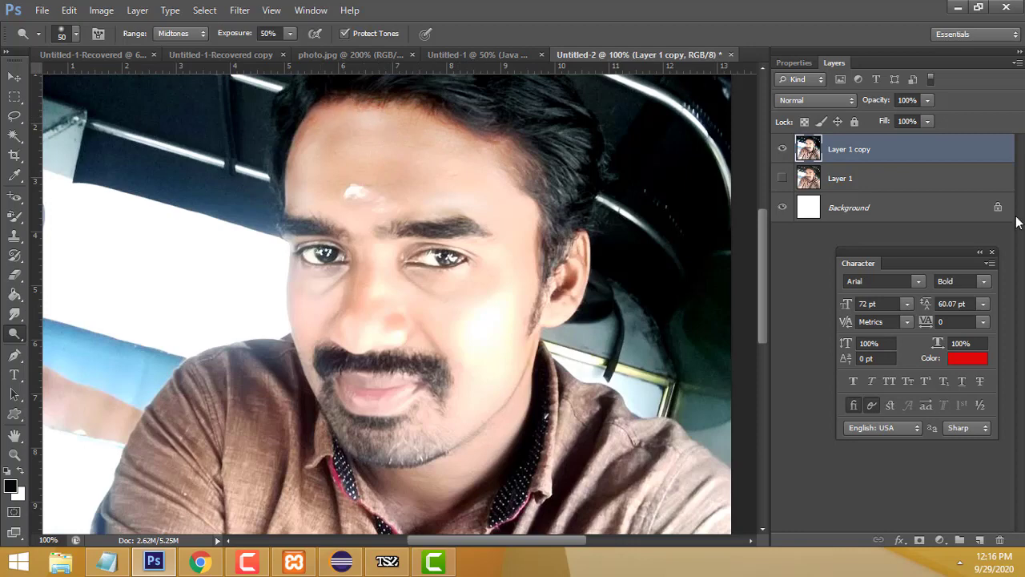
- Select the Smudge Tool and shrink the brush to size 25
right_click(12, 336)
left_click(14, 314)
right_click(14, 314)
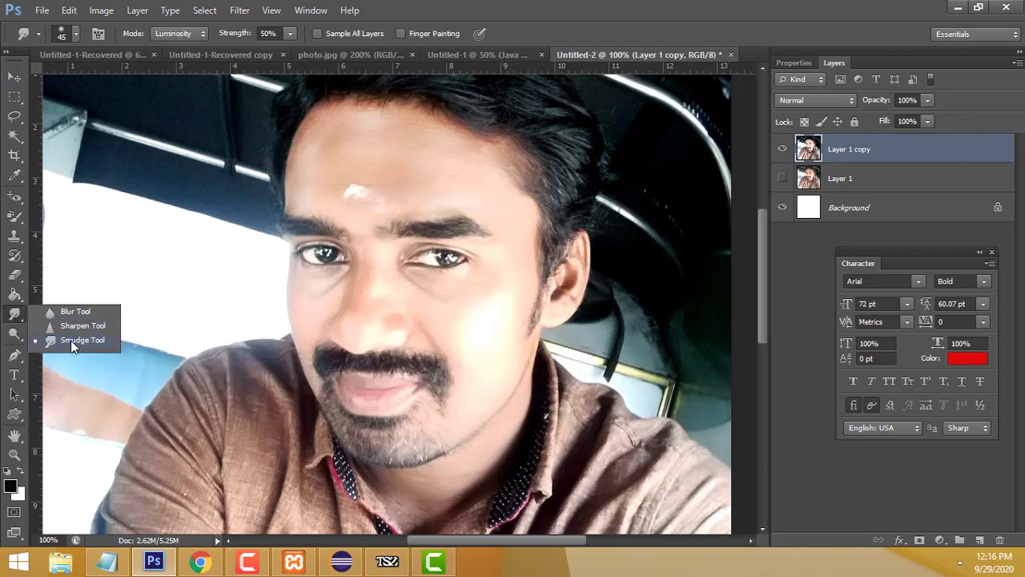
left_click(71, 343)
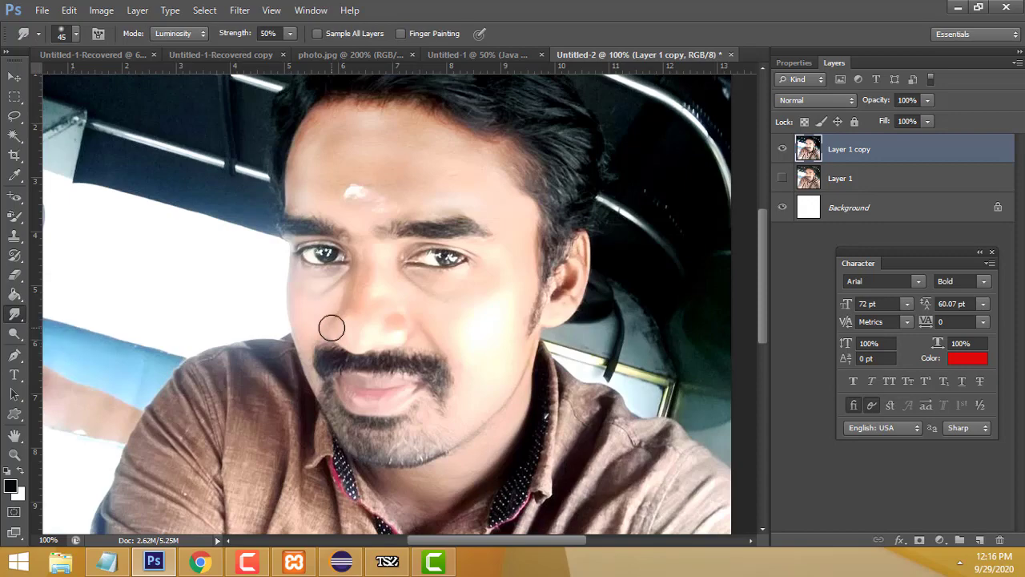
scroll(336, 323, "up", 1)
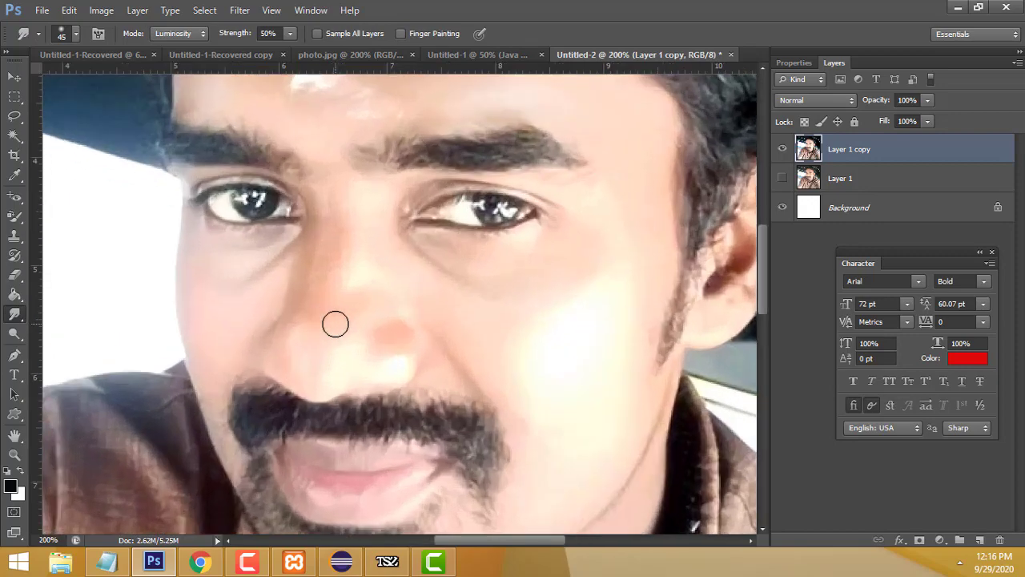
key("bracketleft")
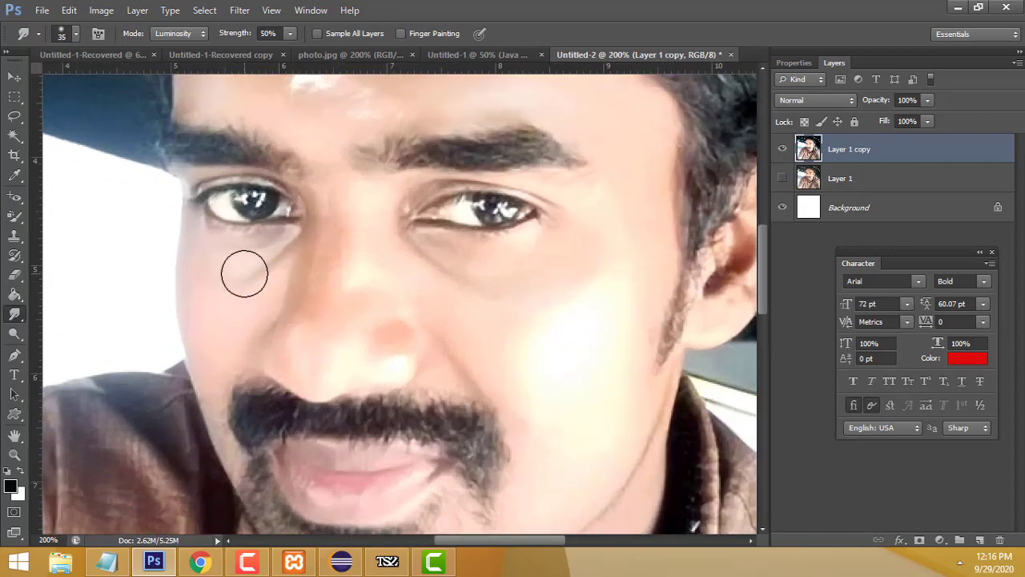
key("bracketleft")
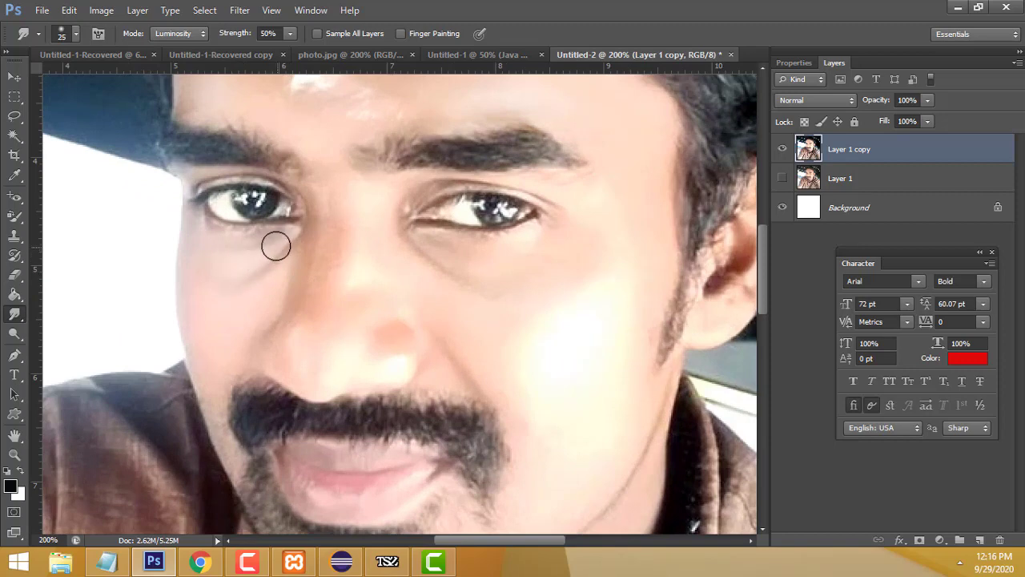
- Smudge the skin under the left eye, beside the nose, and under the right eye and cheek
left_click_drag(285, 265, 268, 296)
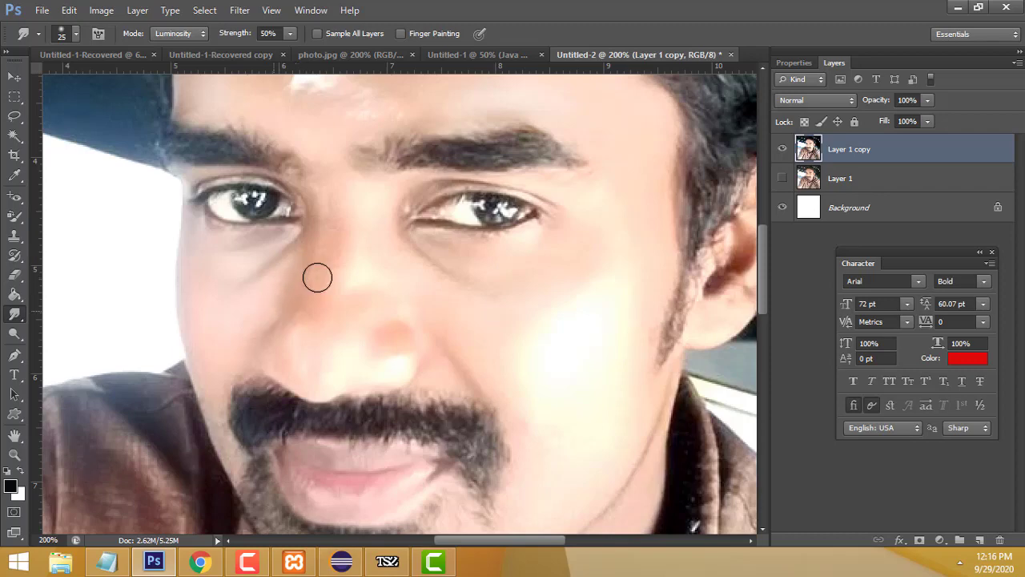
mouse_move(315, 273)
left_mouse_down()
mouse_move(309, 321)
mouse_move(350, 311)
mouse_move(377, 329)
mouse_move(403, 325)
left_mouse_up()
mouse_move(416, 273)
left_mouse_down()
mouse_move(457, 297)
mouse_move(522, 302)
left_mouse_up()
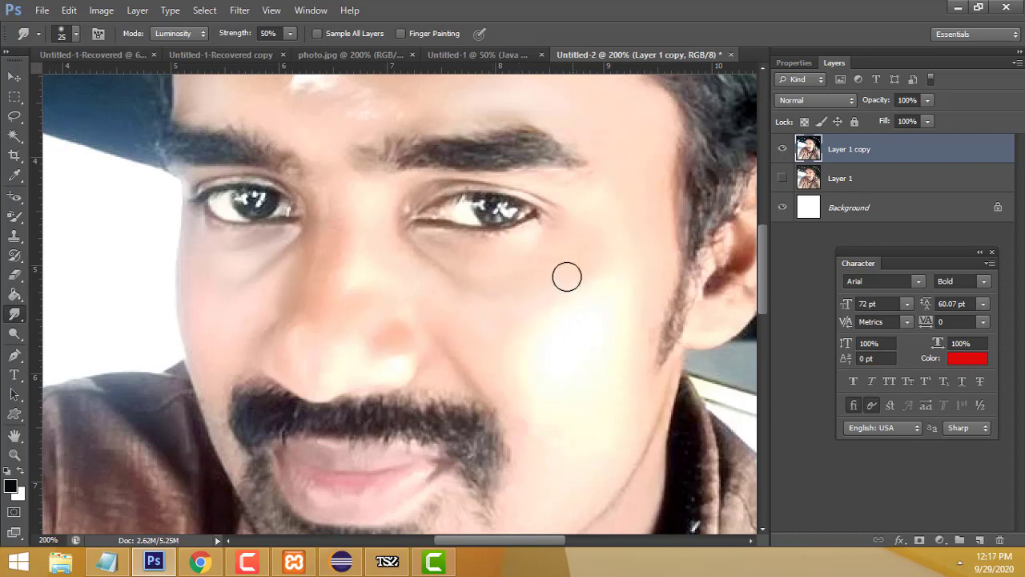
scroll(542, 256, "up", 2)
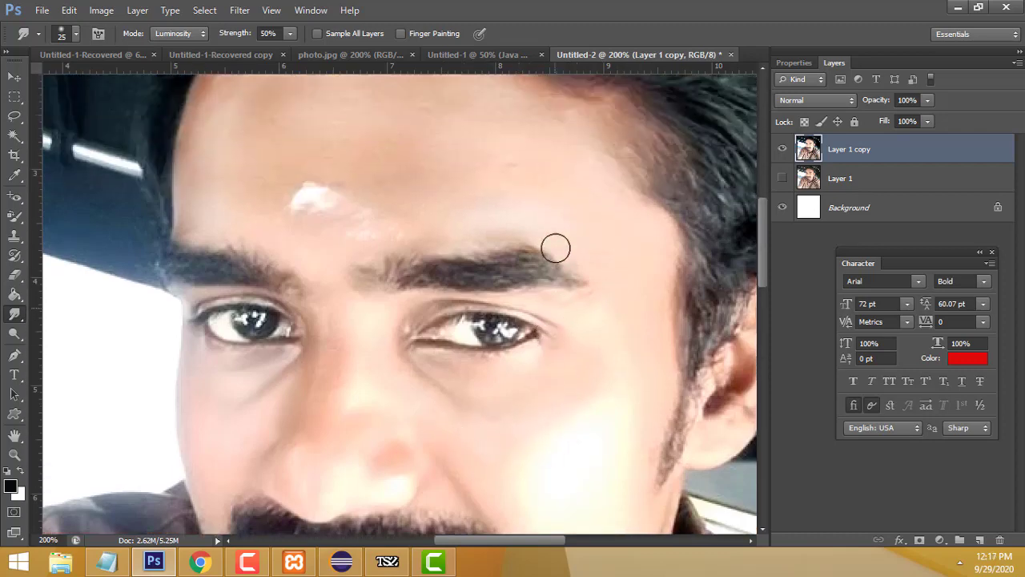
scroll(554, 245, "up", 2)
scroll(497, 281, "up", 1)
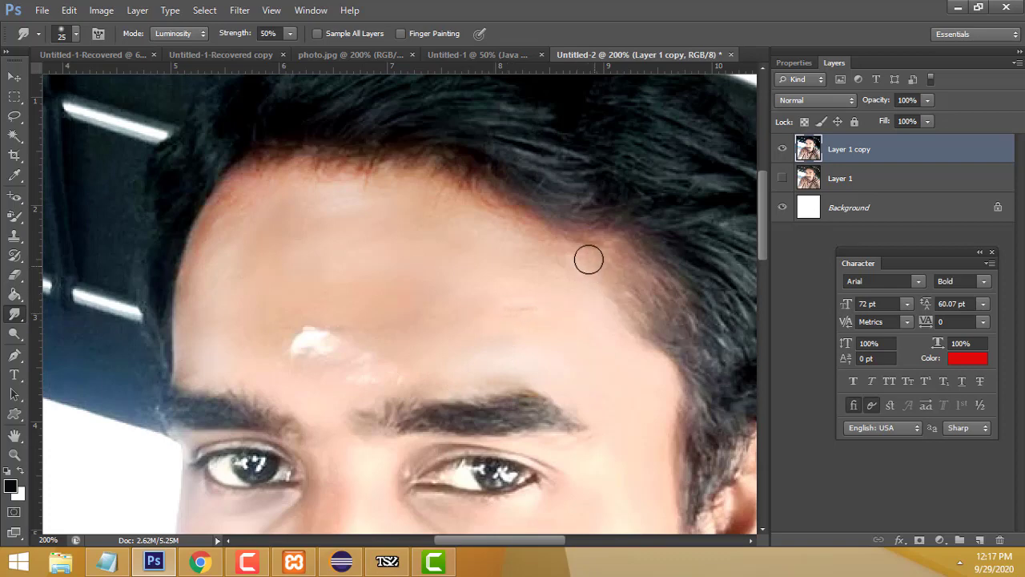
- Smudge more face skin, including the forehead along the hairline, then zoom out to see the whole face
left_click_drag(602, 358, 428, 232)
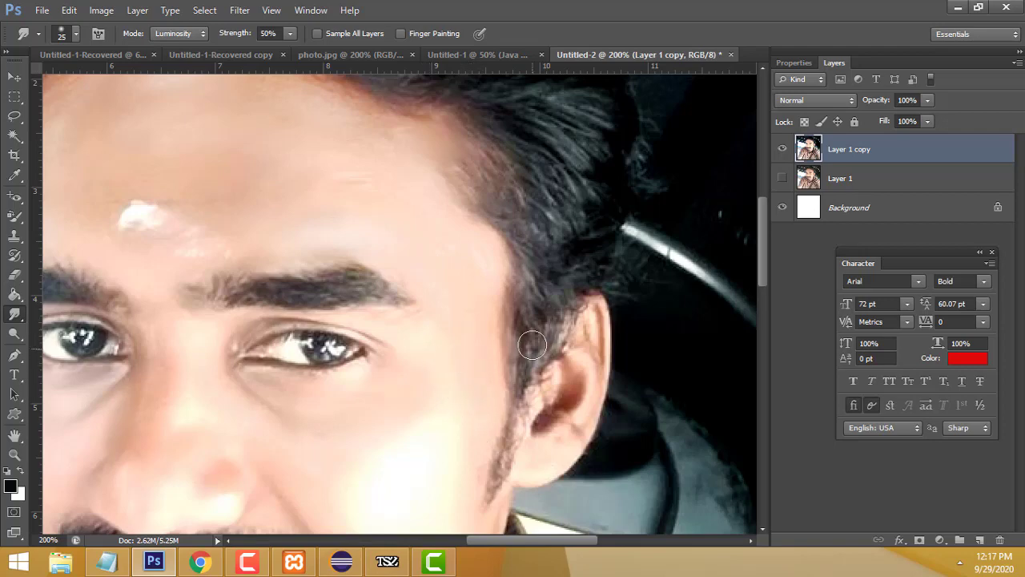
scroll(507, 318, "down", 5)
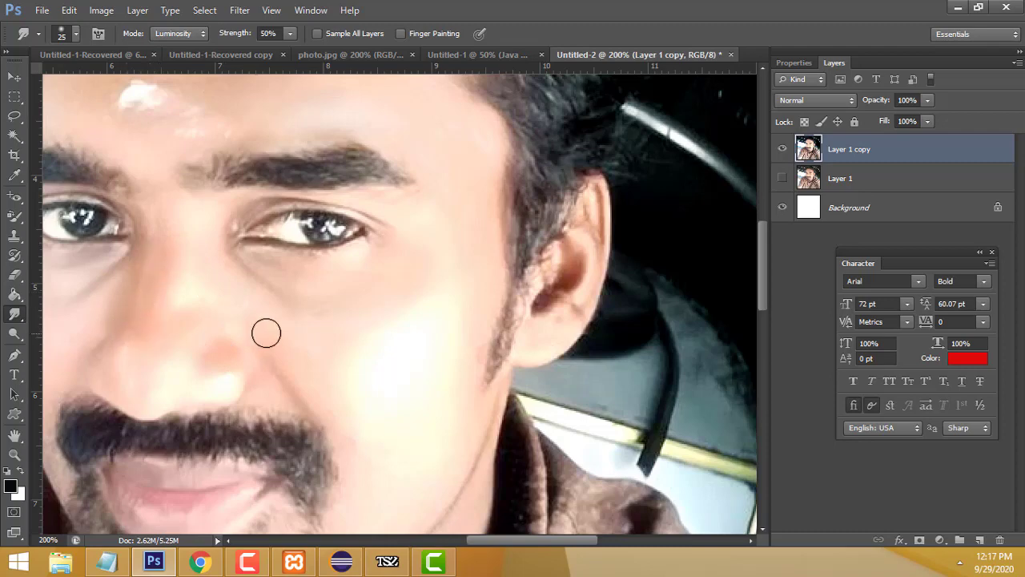
left_click_drag(265, 332, 376, 284)
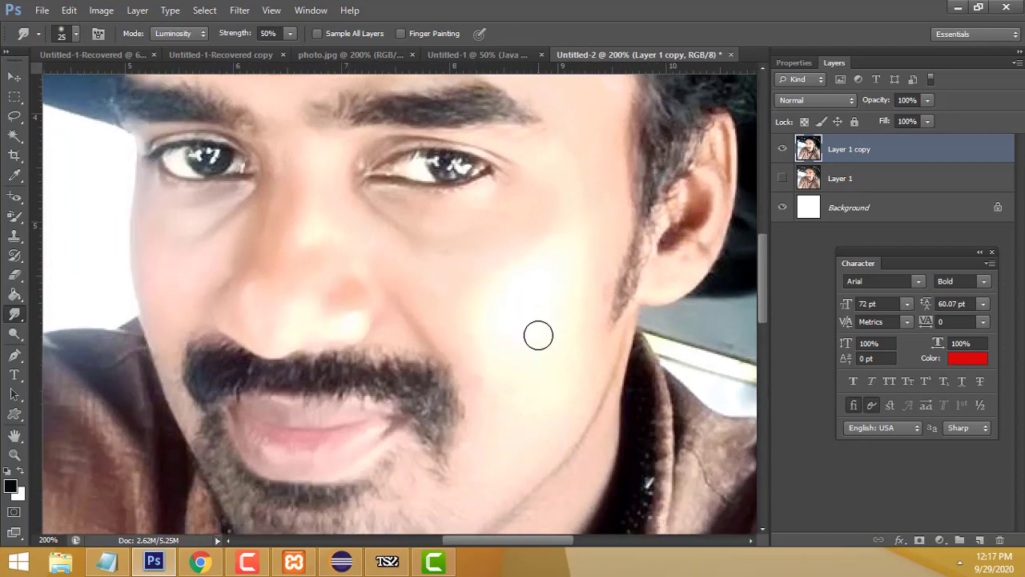
scroll(584, 311, "up", 3)
scroll(625, 303, "up", 5)
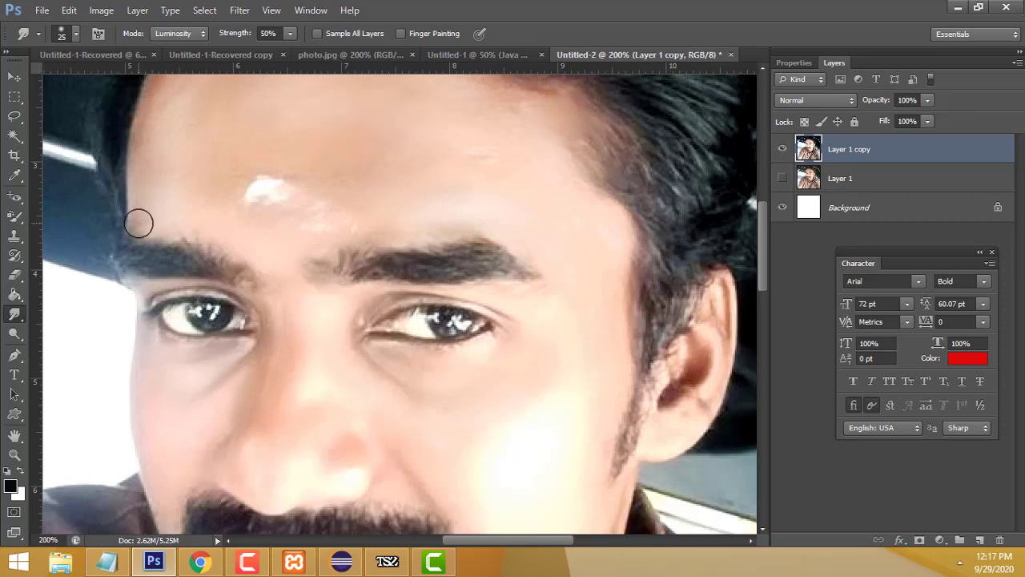
scroll(235, 183, "up", 4)
scroll(235, 184, "up", 2)
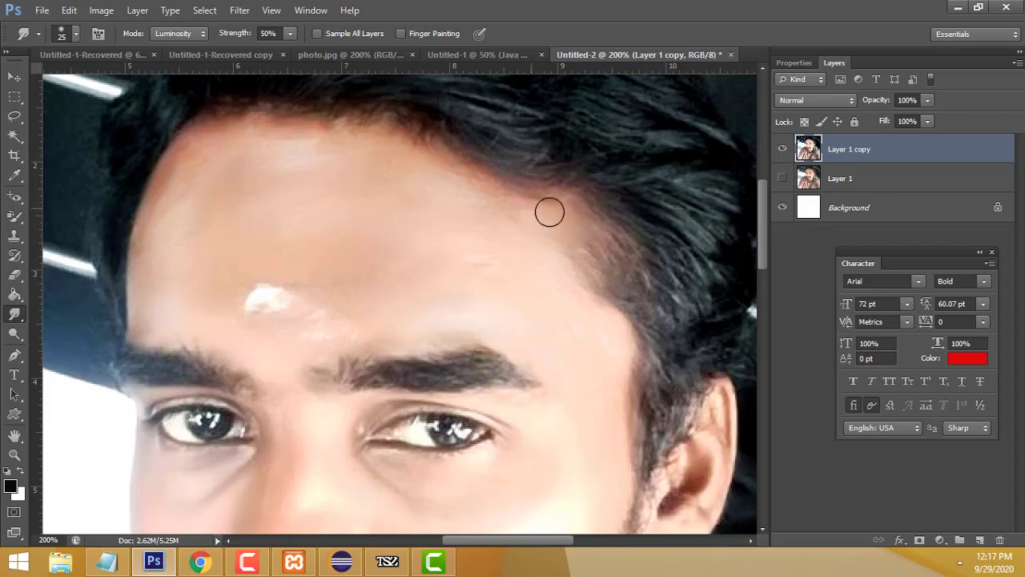
scroll(524, 197, "down", 3)
key("ctrl+minus")
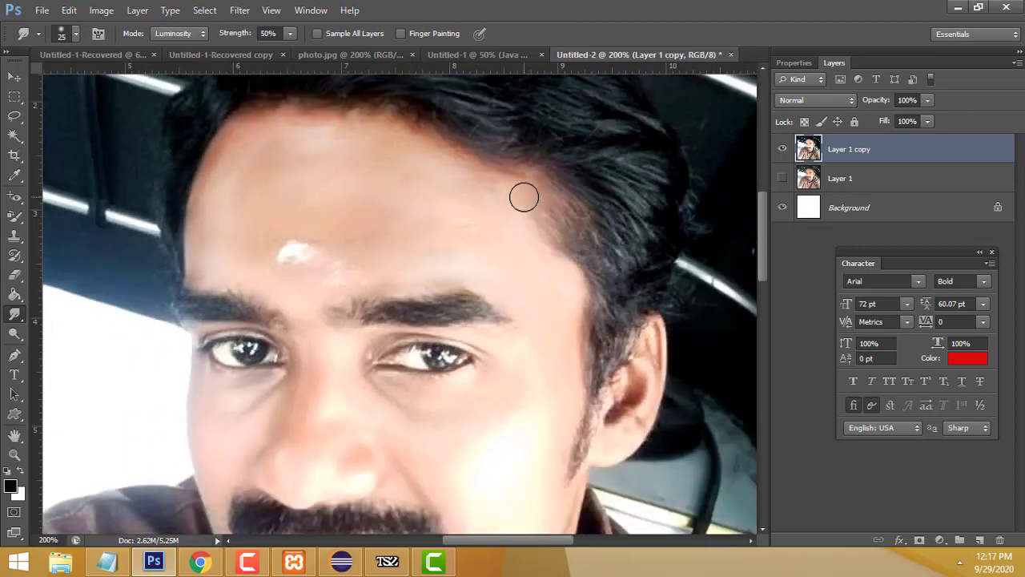
scroll(604, 183, "down", 2)
scroll(684, 193, "down", 2)
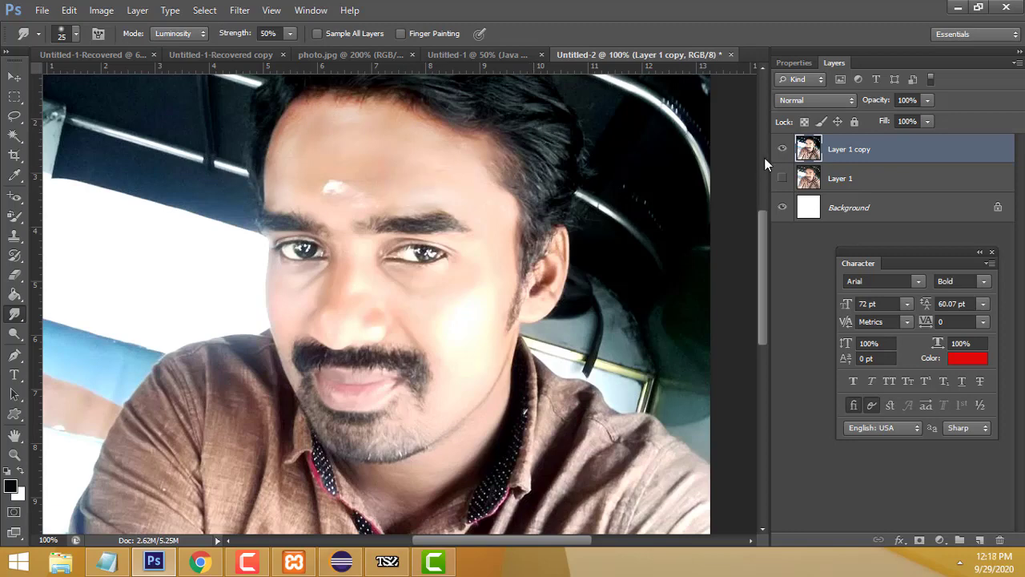
key("ctrl+minus")
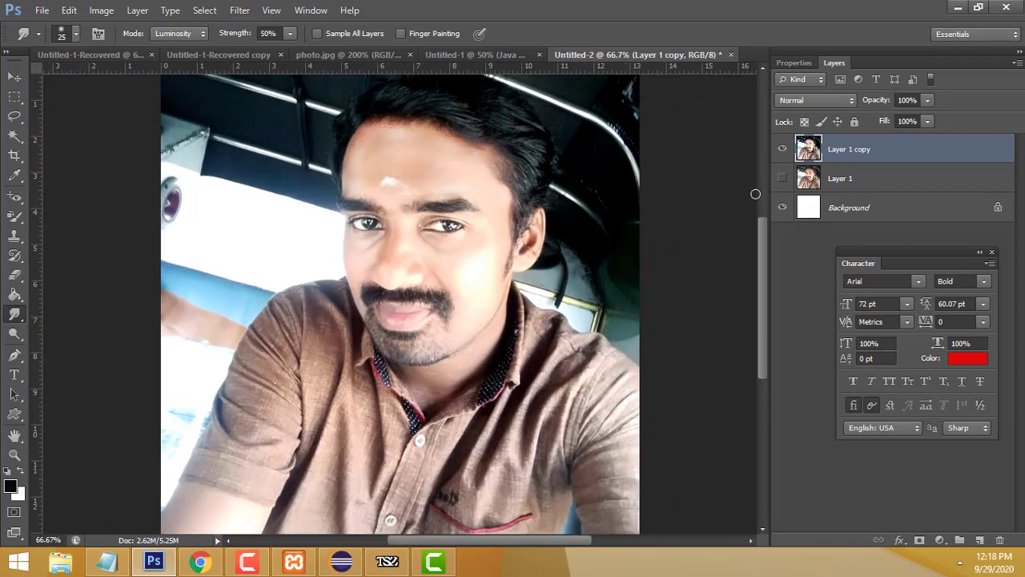
left_click(784, 149)
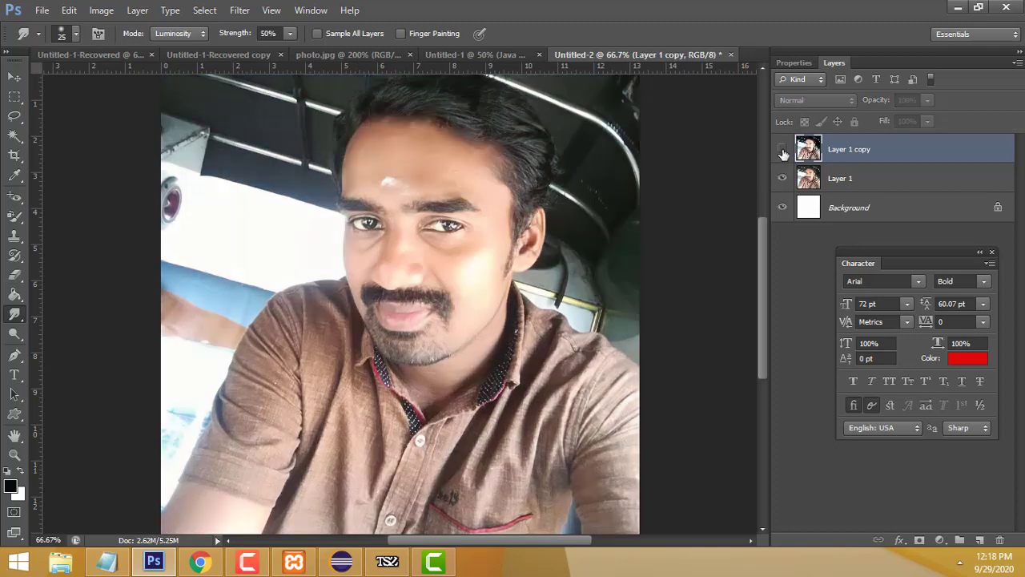
left_click(783, 150)
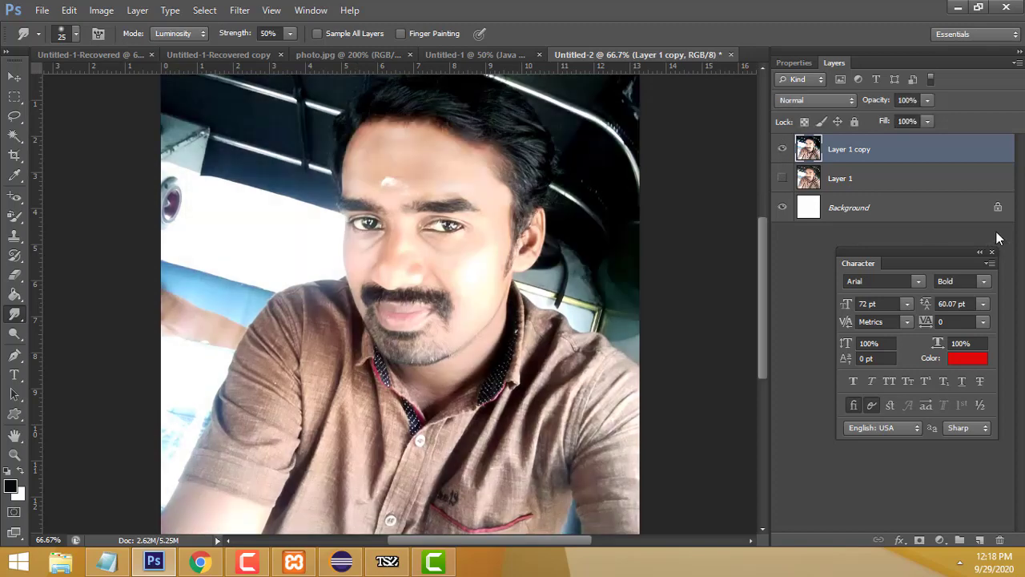
scroll(724, 283, "up", 2)
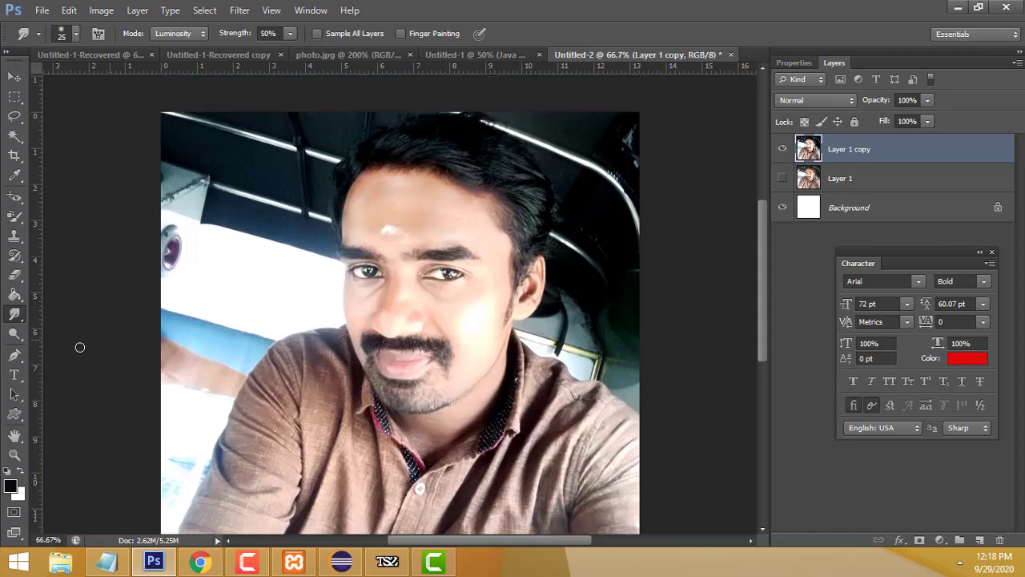
right_click(11, 319)
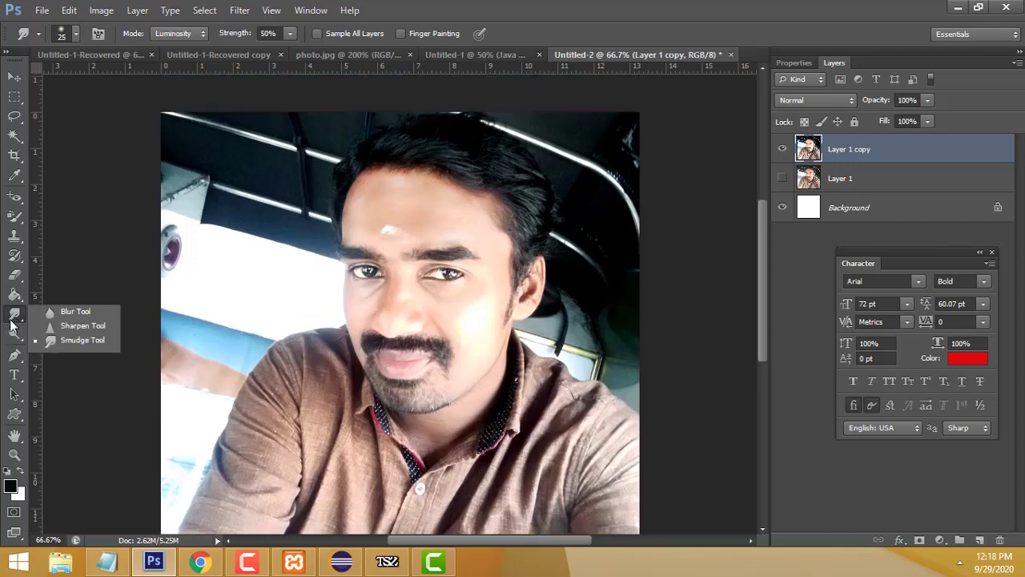
- Select the Dodge Tool and zoom the photo to 100%
left_click(14, 333)
right_click(15, 333)
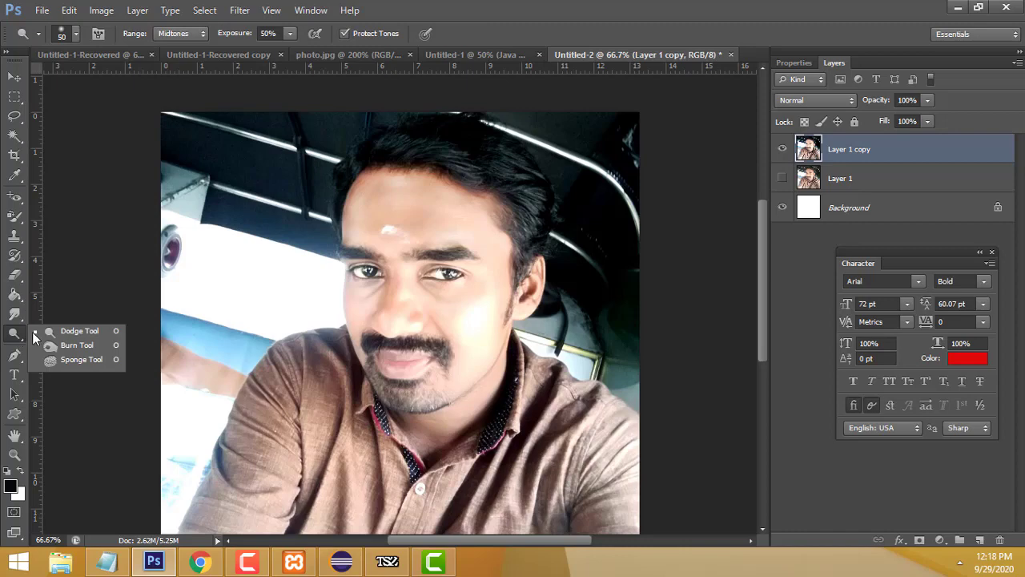
left_click(78, 335)
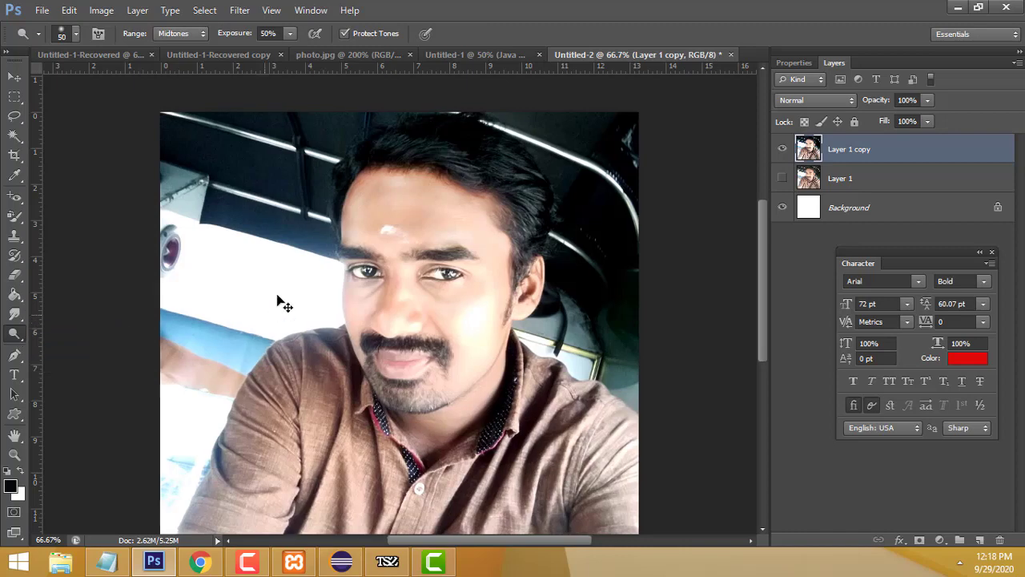
key("ctrl+1")
scroll(431, 274, "up", 3)
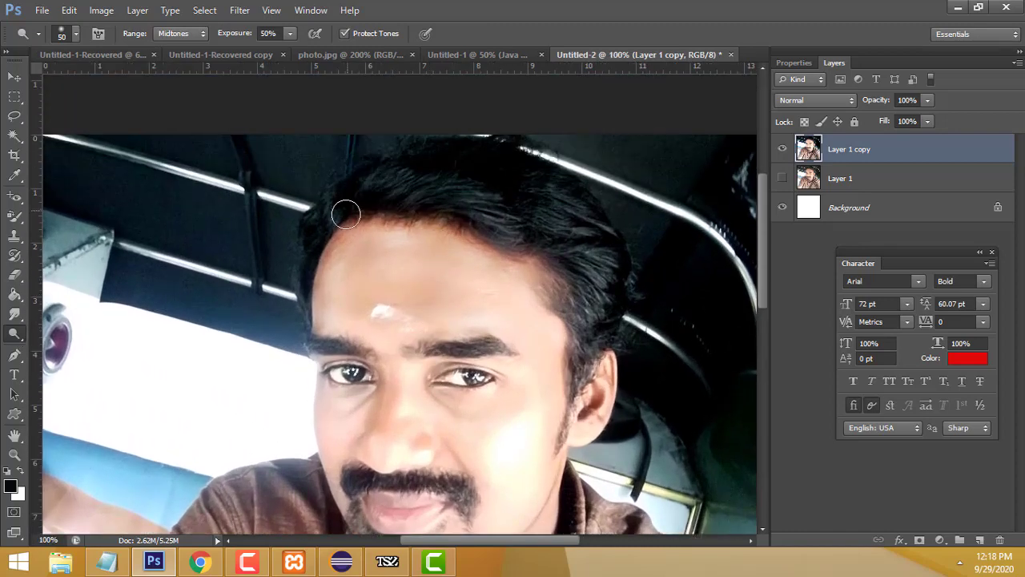
right_click(19, 334)
left_click(62, 331)
- Dodge along the hairline and forehead edge
mouse_move(322, 224)
left_mouse_down()
mouse_move(427, 211)
mouse_move(572, 240)
mouse_move(550, 277)
mouse_move(572, 280)
mouse_move(563, 311)
left_mouse_up()
scroll(572, 289, "down", 3)
scroll(580, 275, "down", 2)
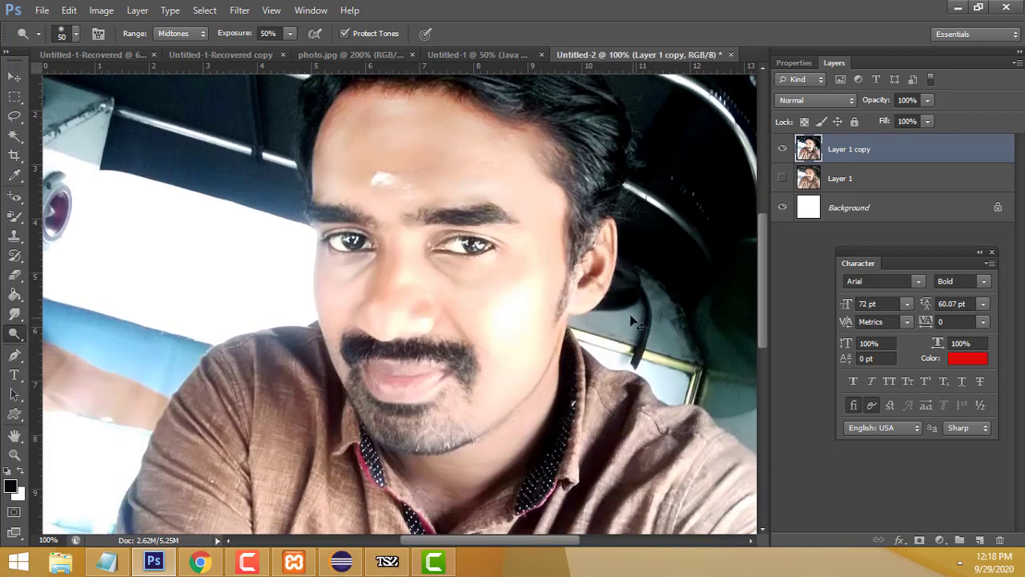
- Switch to the Burn Tool and darken the right hair edge, moustache and right eyebrow
right_click(17, 338)
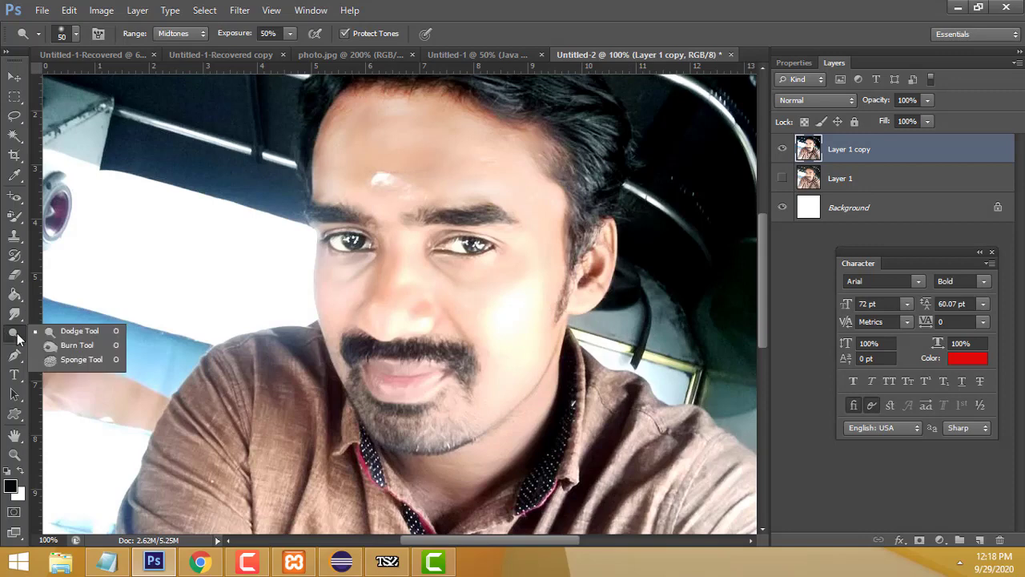
left_click(58, 350)
scroll(528, 288, "up", 3)
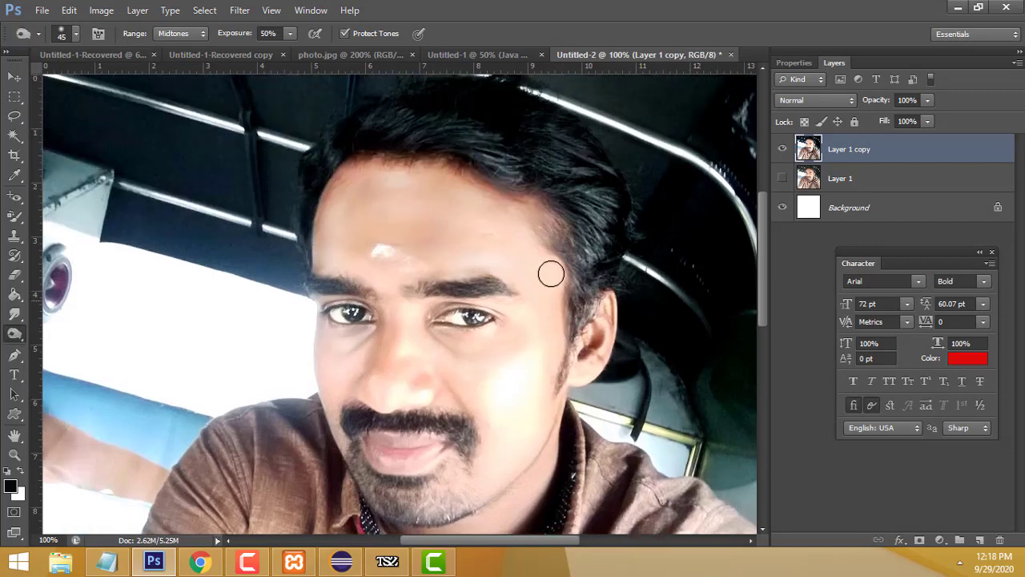
mouse_move(361, 150)
left_mouse_down()
mouse_move(587, 246)
mouse_move(554, 391)
left_mouse_up()
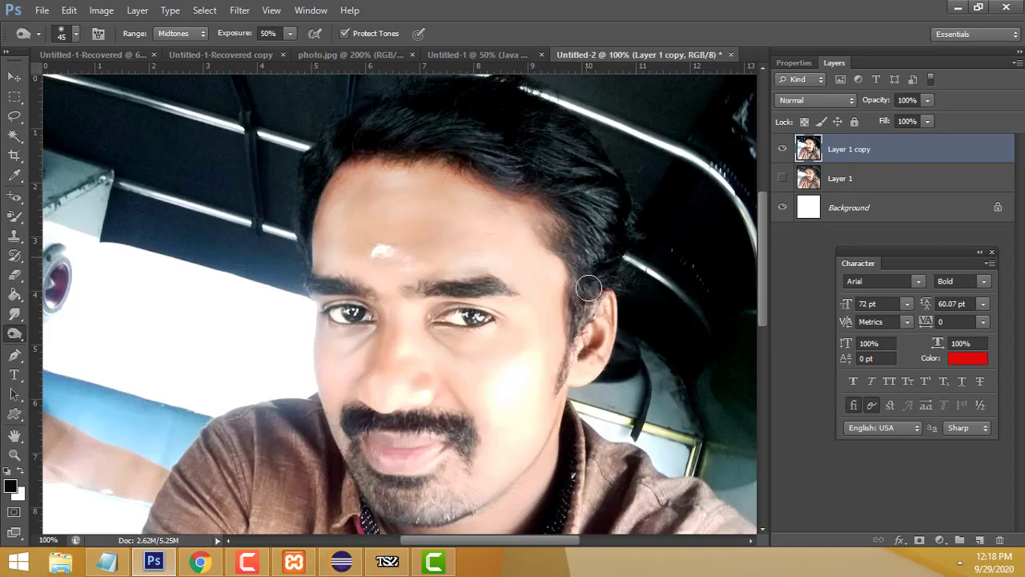
scroll(512, 324, "down", 3)
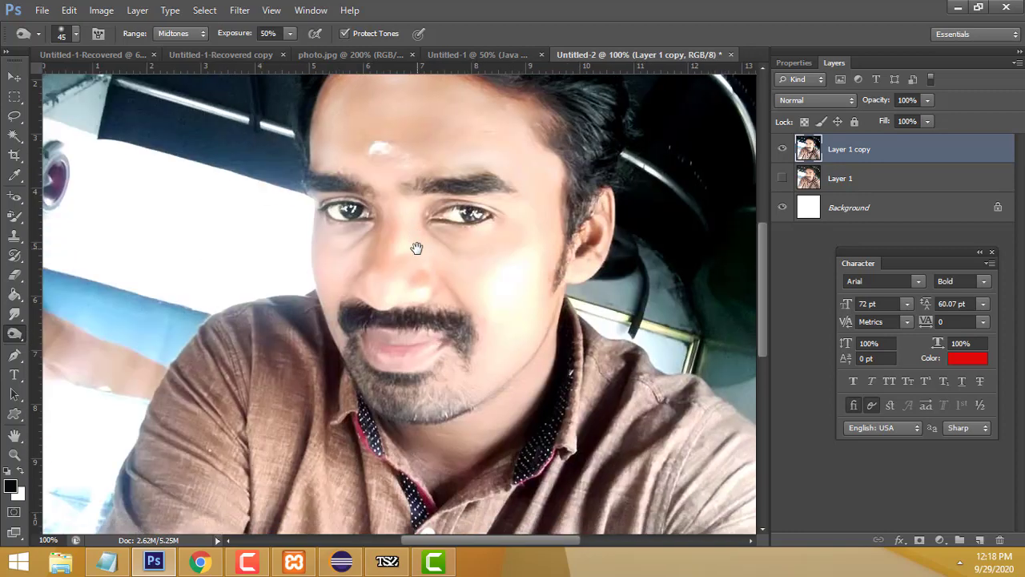
mouse_move(463, 354)
left_mouse_down()
mouse_move(443, 322)
mouse_move(357, 377)
mouse_move(419, 385)
mouse_move(471, 366)
left_mouse_up()
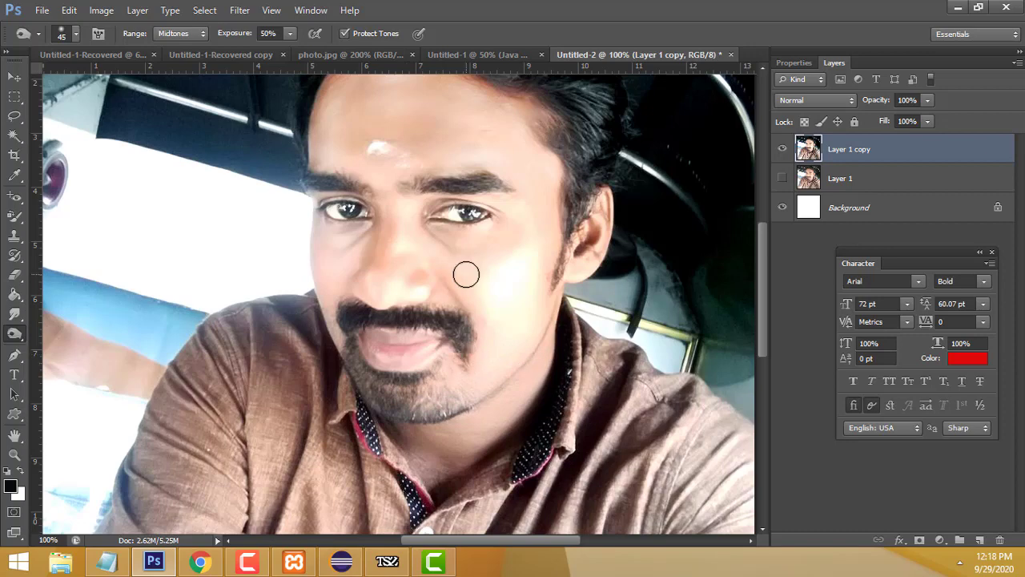
scroll(466, 275, "up", 3)
mouse_move(519, 245)
left_mouse_down()
mouse_move(346, 256)
mouse_move(297, 241)
mouse_move(288, 187)
left_mouse_up()
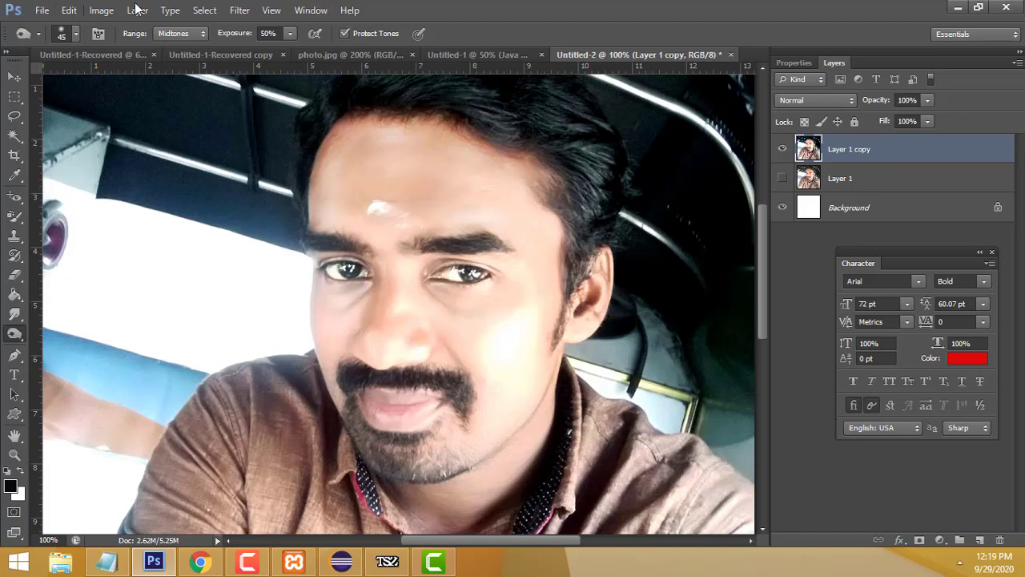
- Apply a midtone Color Balance of +24, 0, -22 to Layer 1 copy, warming the portrait
left_click(100, 10)
mouse_move(124, 48)
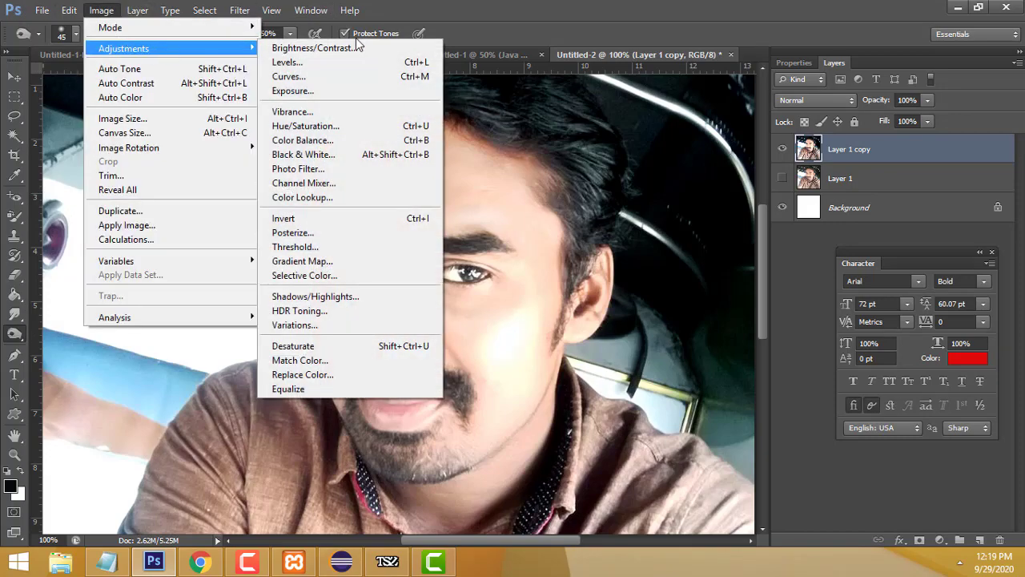
left_click(361, 143)
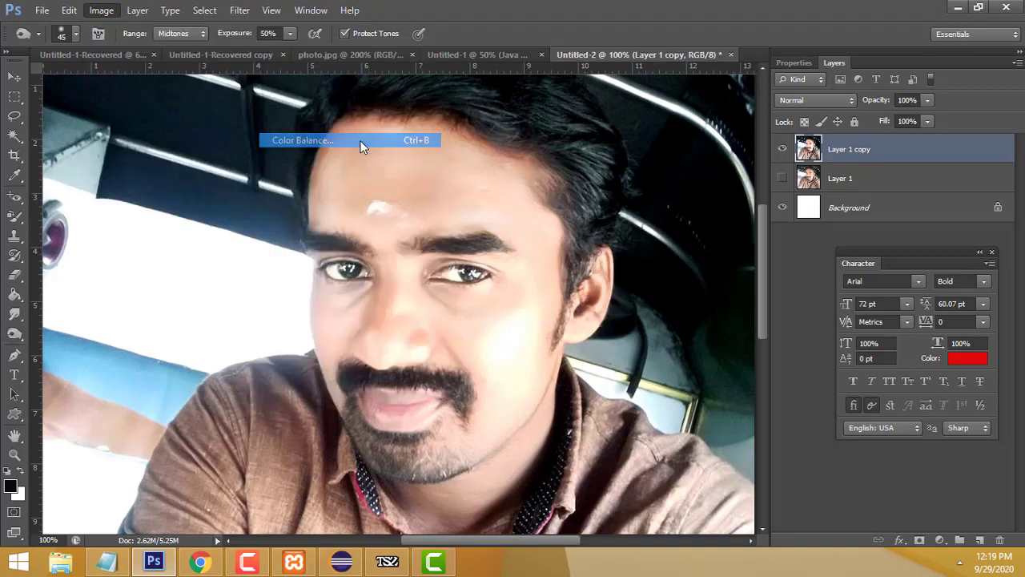
left_click_drag(877, 21, 746, 81)
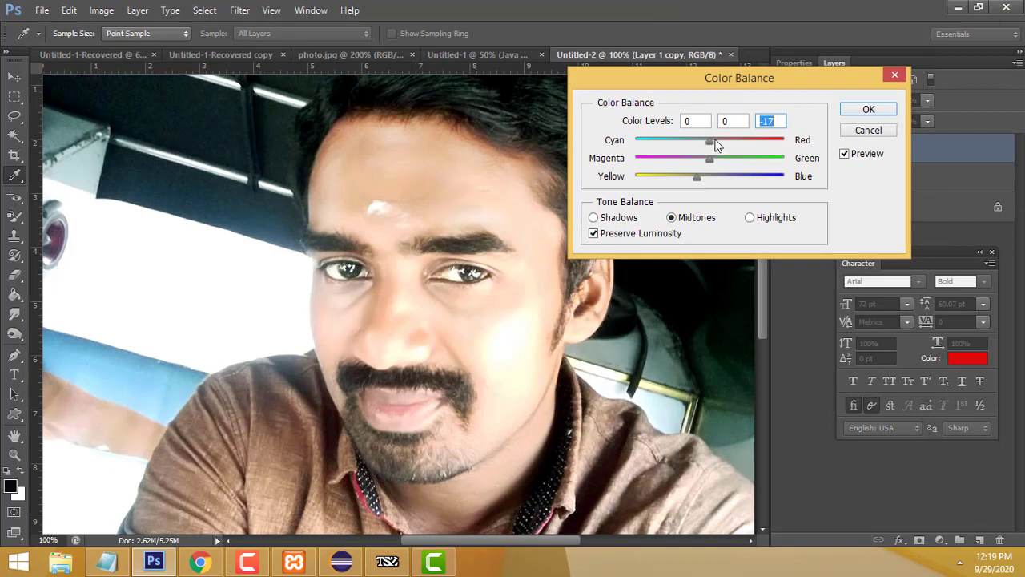
left_click_drag(720, 144, 730, 144)
left_click_drag(696, 177, 693, 176)
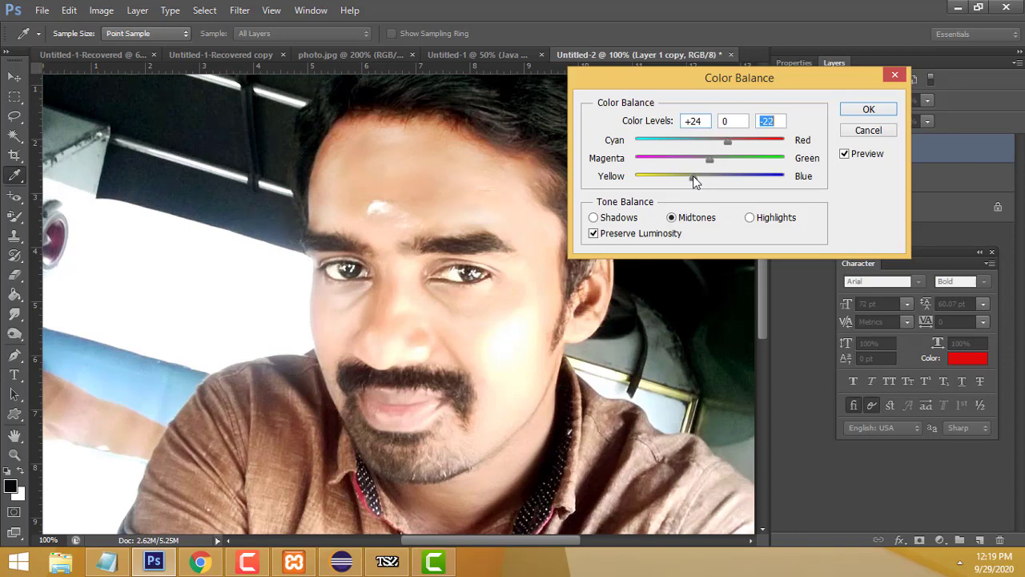
left_click(867, 110)
key("o")
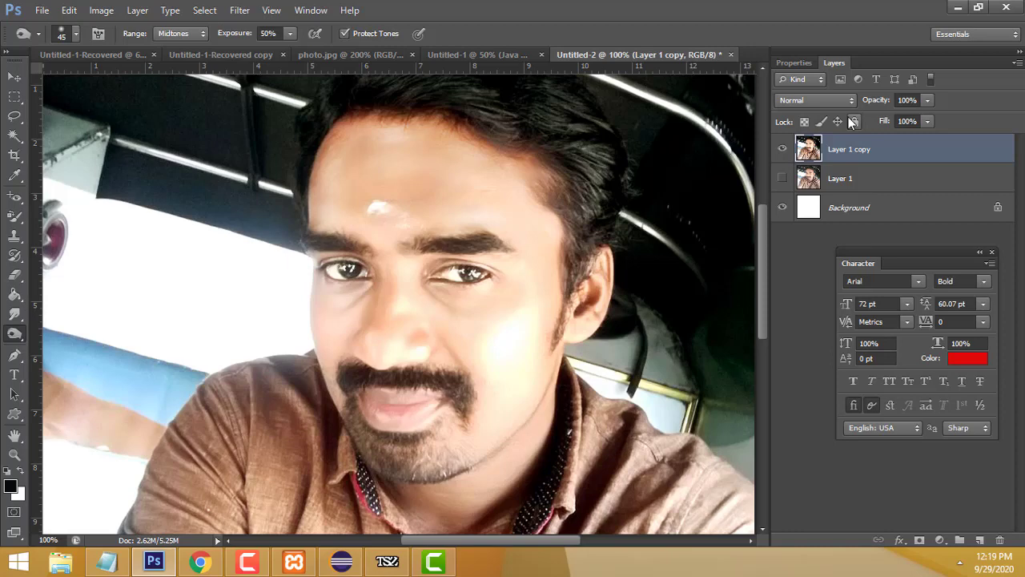
- Compare Layer 1 against the retouched copy, then duplicate Layer 1 copy as Layer 1 copy 2
left_click(782, 178)
left_click(782, 151)
left_click(782, 150)
left_click(781, 178)
left_click_drag(849, 149, 981, 542)
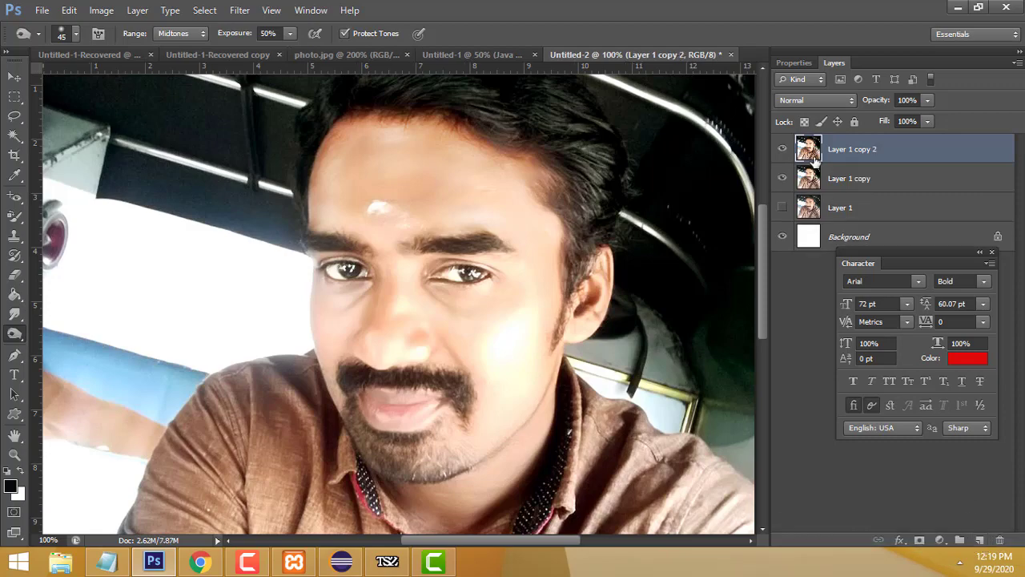
left_click(102, 10)
mouse_move(124, 48)
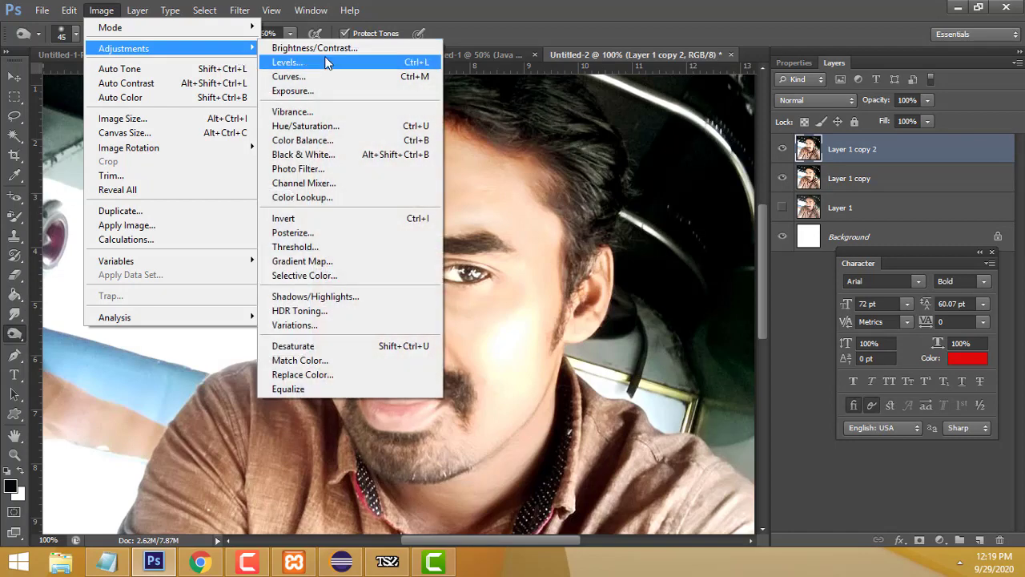
- Desaturate Layer 1 copy 2 to grayscale and set its opacity to 10%
left_click(329, 346)
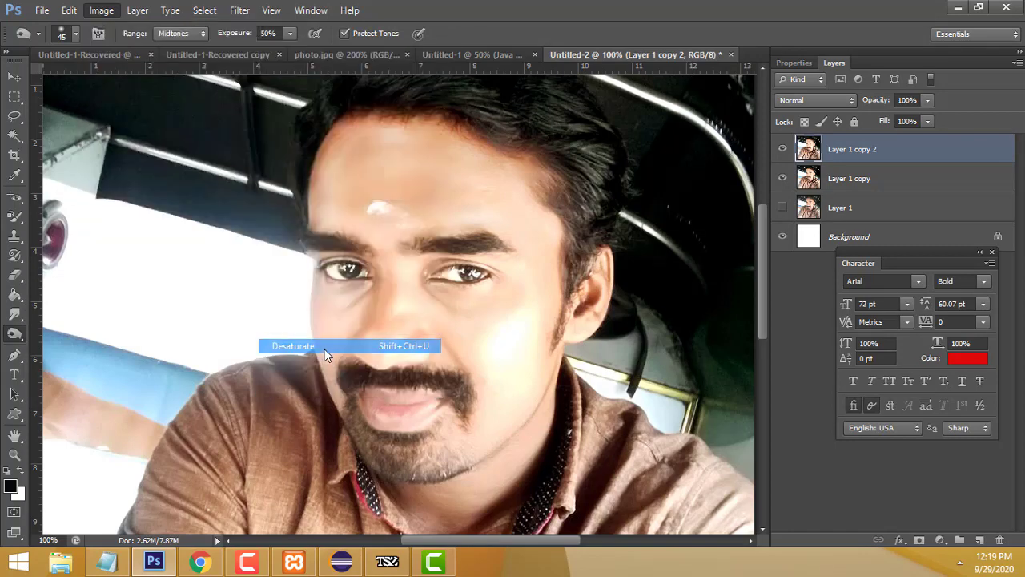
left_click(913, 99)
type("10")
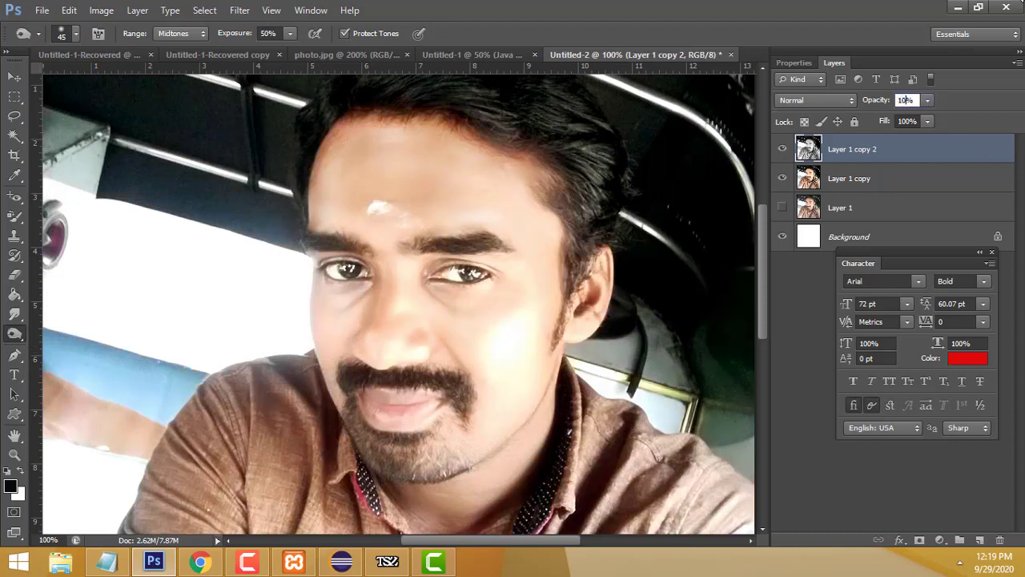
key("Return")
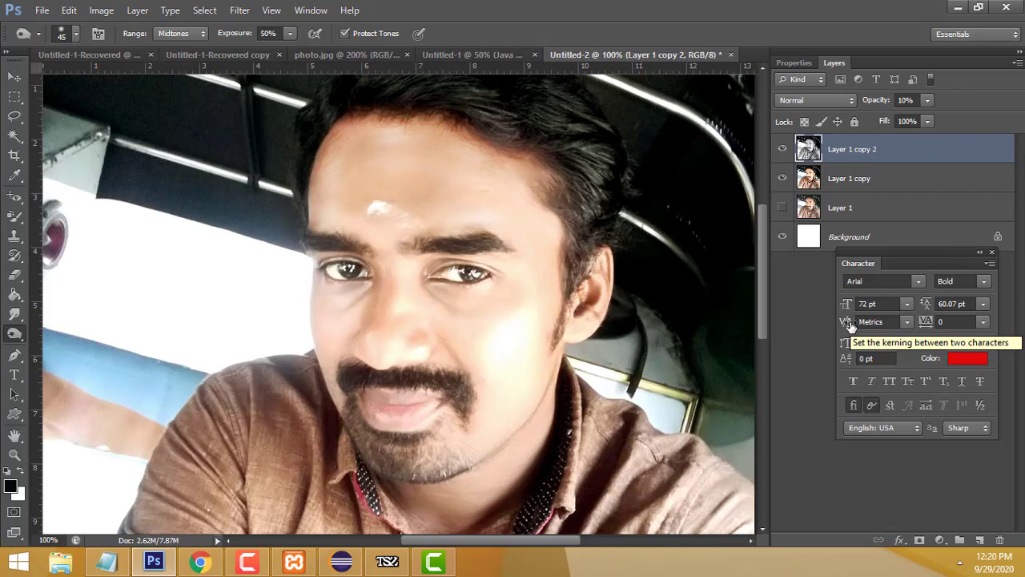
key("ctrl+minus")
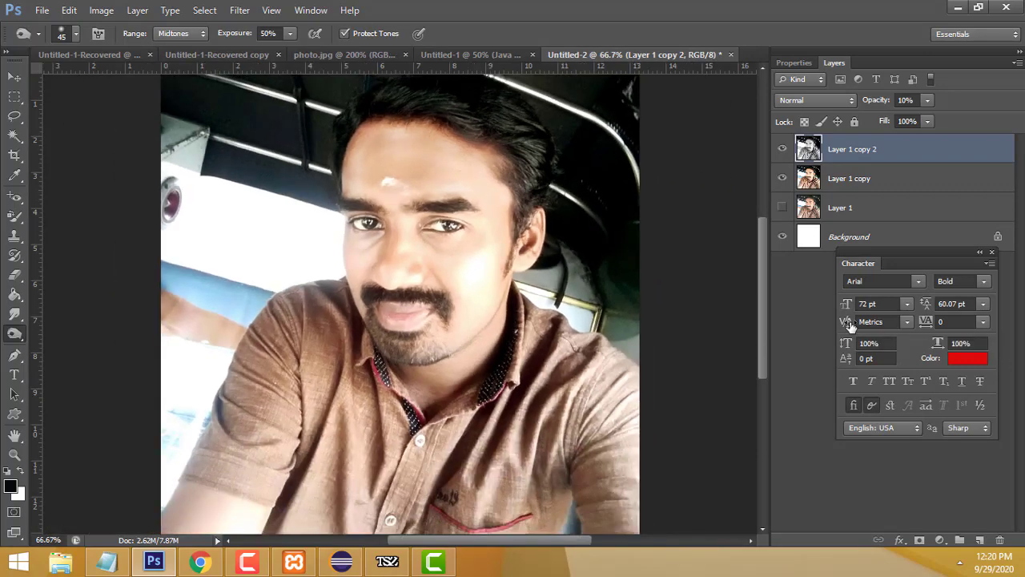
left_click(783, 209)
left_click(781, 178)
left_click(783, 151)
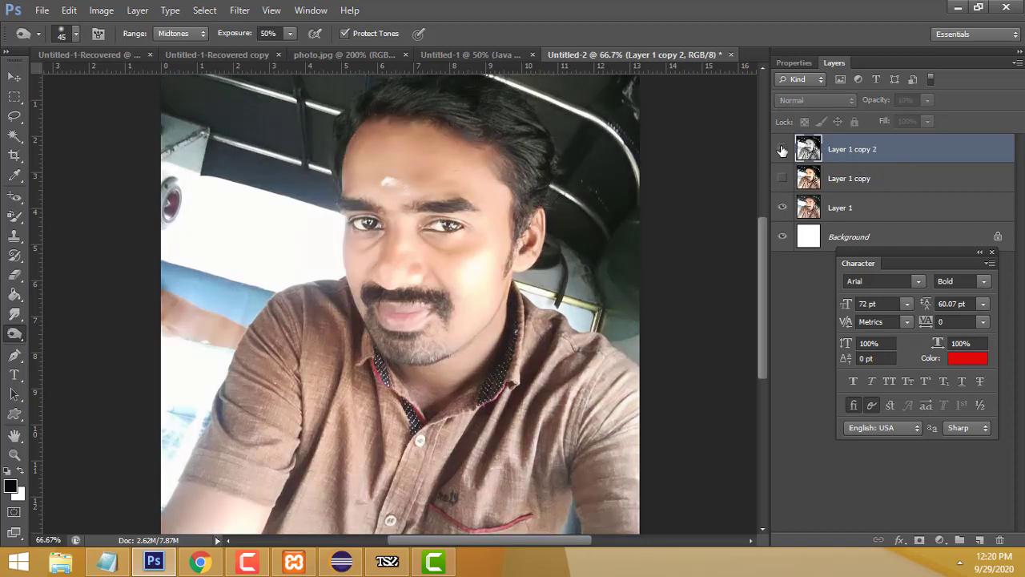
left_click(783, 208)
left_click(781, 178)
left_click(781, 160)
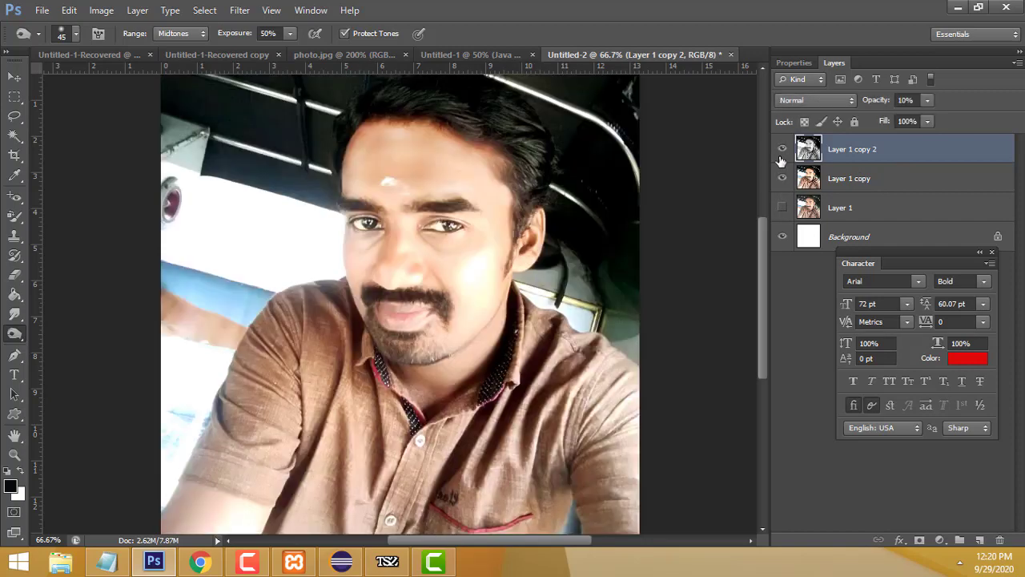